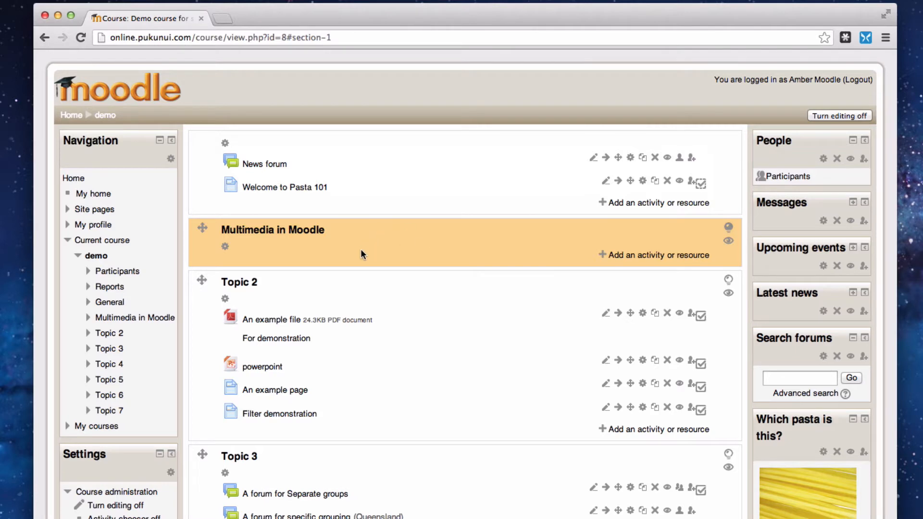
Add a new Label resource to the Multimedia in Moodle section of the course.
click(634, 257)
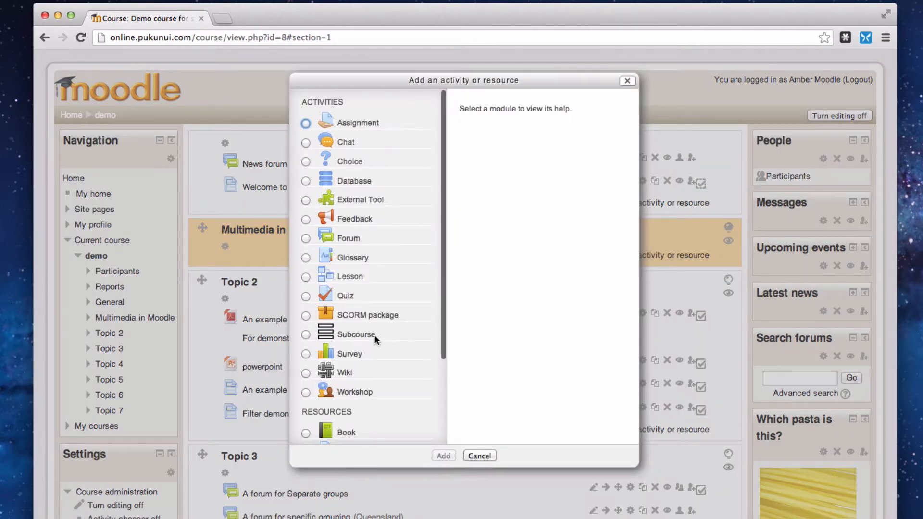
scroll(374, 335, down, 5)
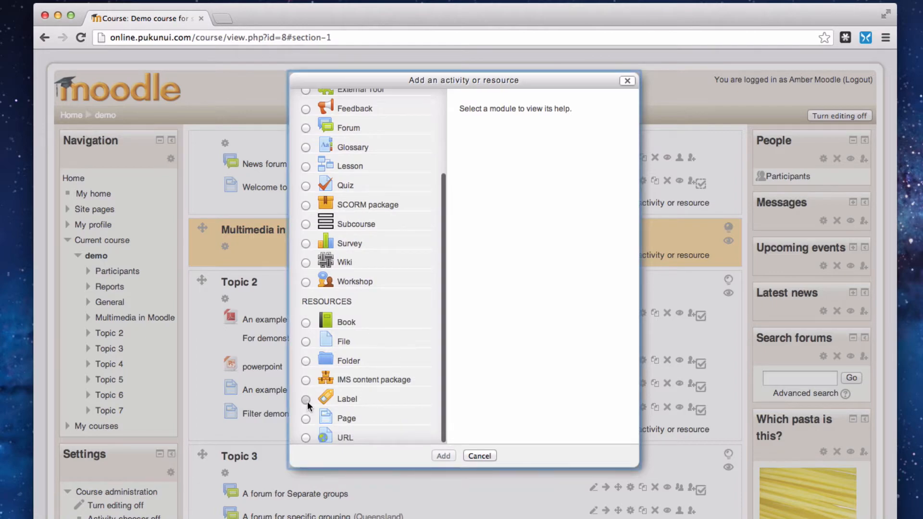
click(306, 400)
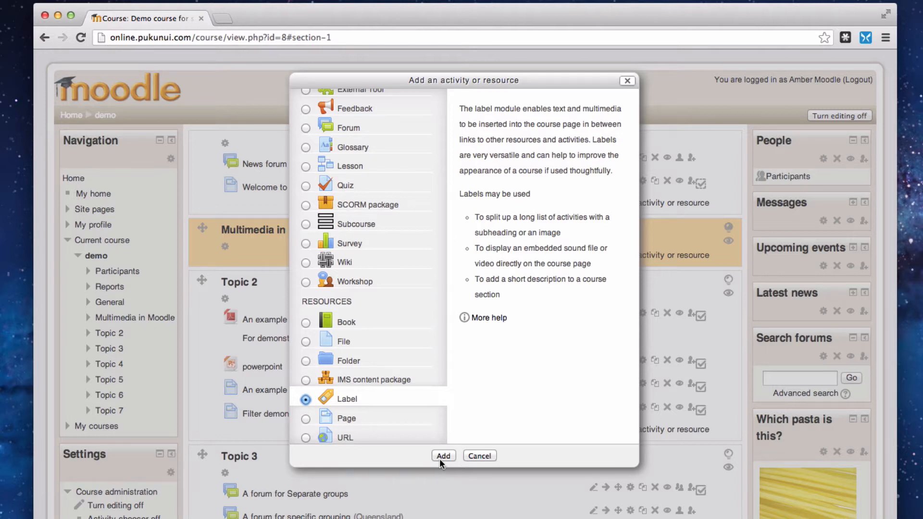
click(443, 456)
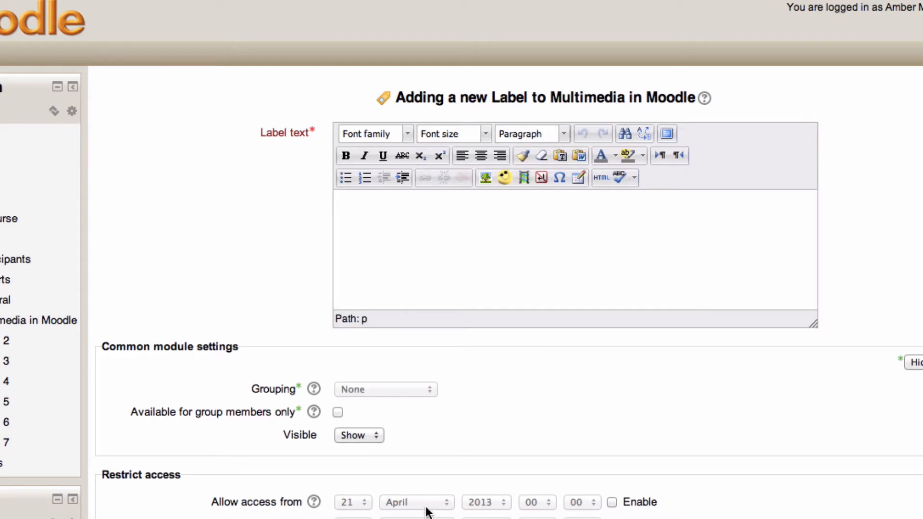
Insert a left-aligned table with 2 columns, 1 row and a cell padding of 15 into the label text.
click(443, 271)
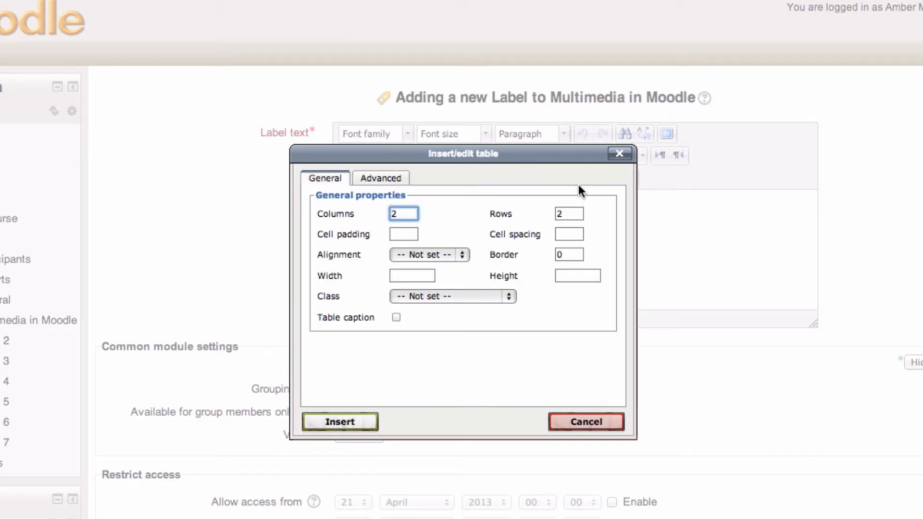
click(564, 215)
drag(564, 215, 555, 216)
text(1)
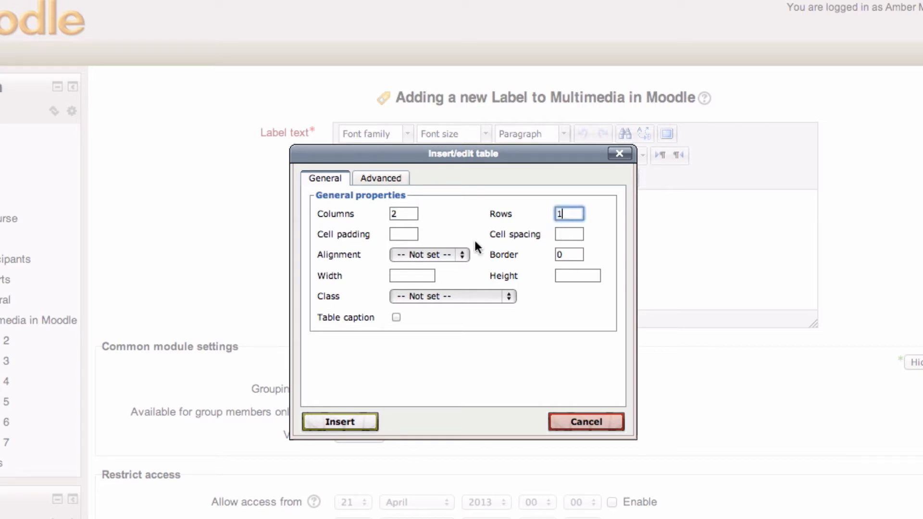
click(409, 235)
text(15)
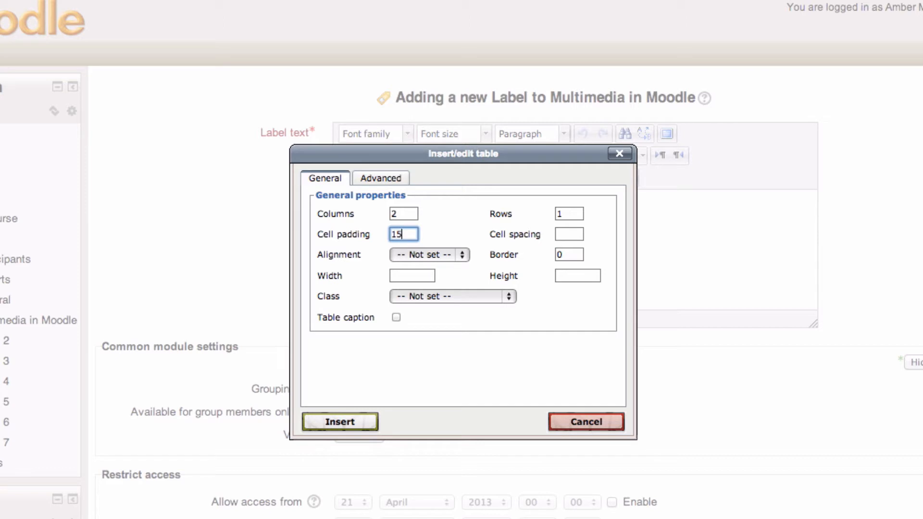
click(457, 256)
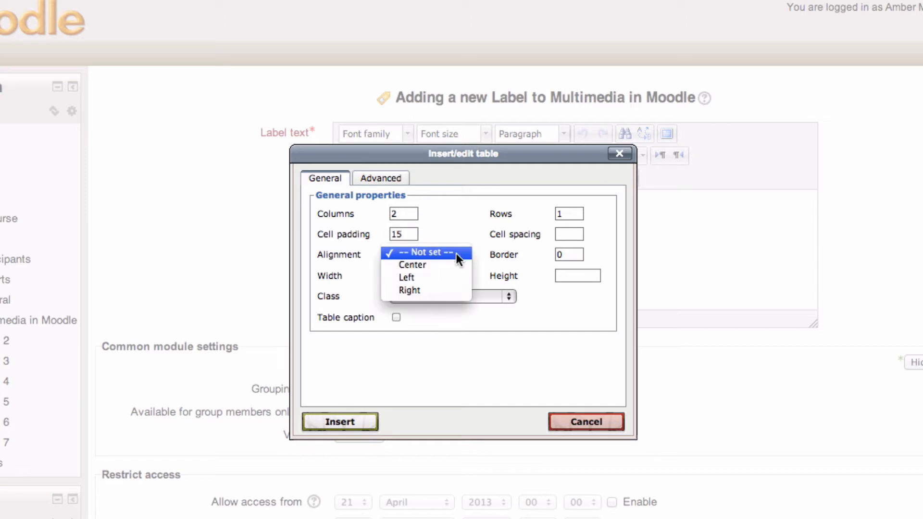
click(440, 278)
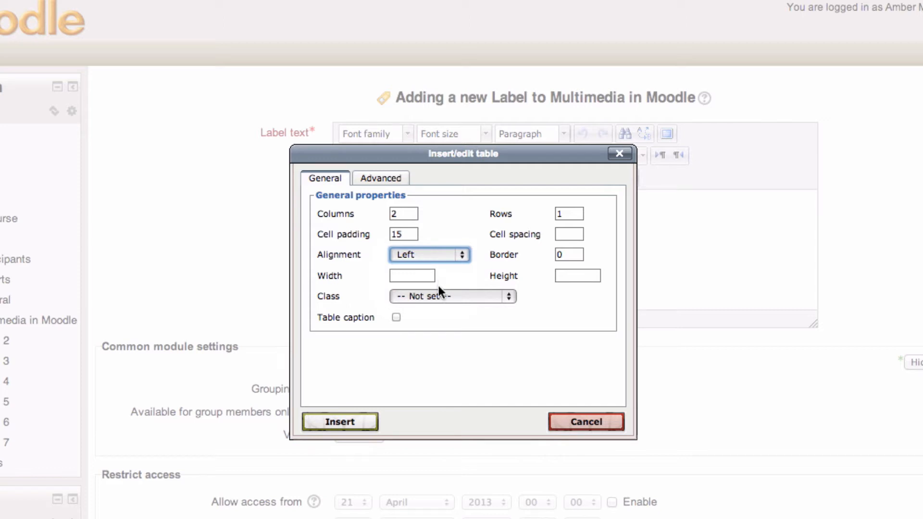
click(387, 184)
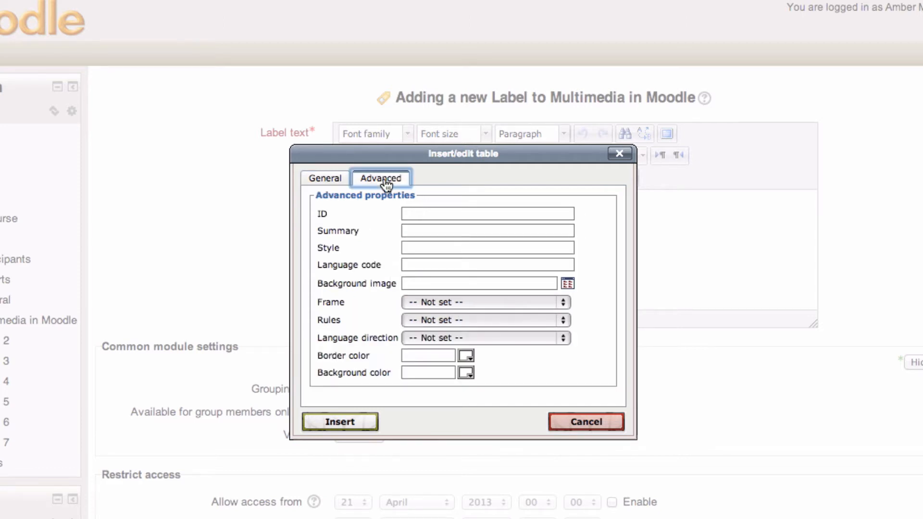
click(320, 182)
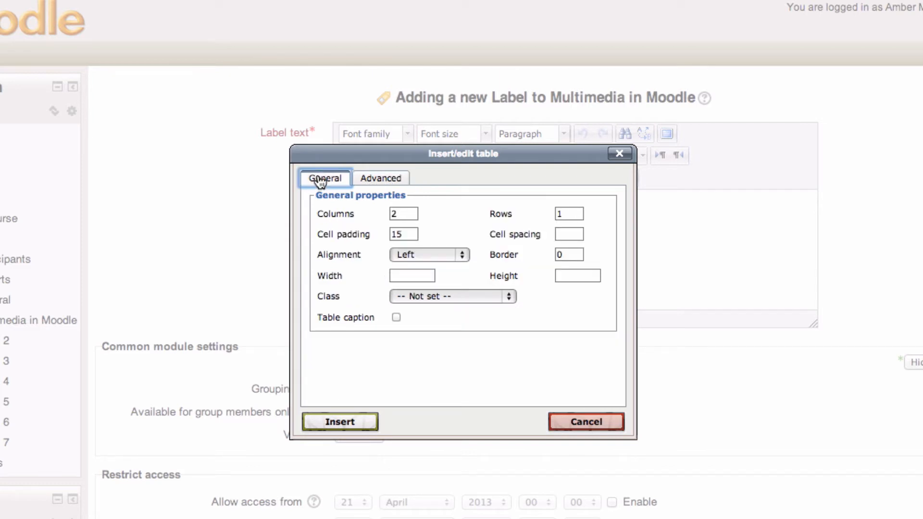
click(342, 425)
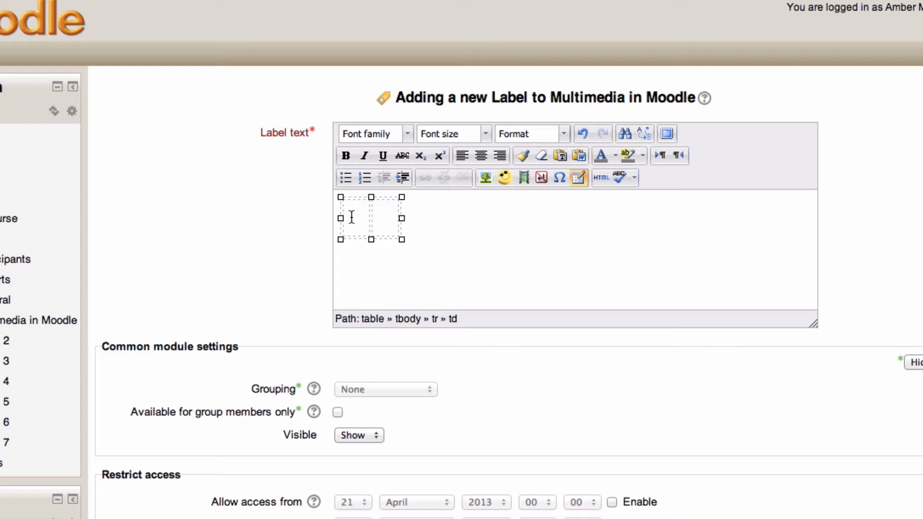
Start inserting an image in the table's first cell and search Wikimedia for "pasta".
click(485, 179)
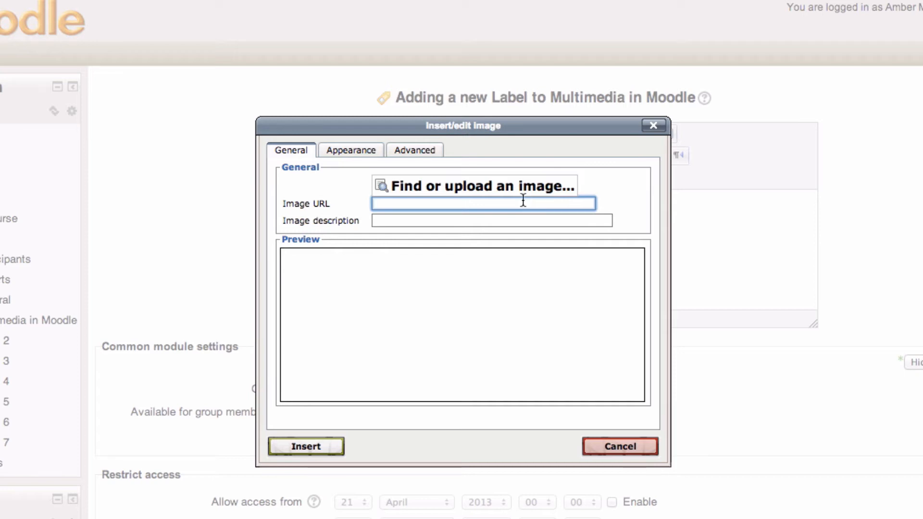
click(511, 192)
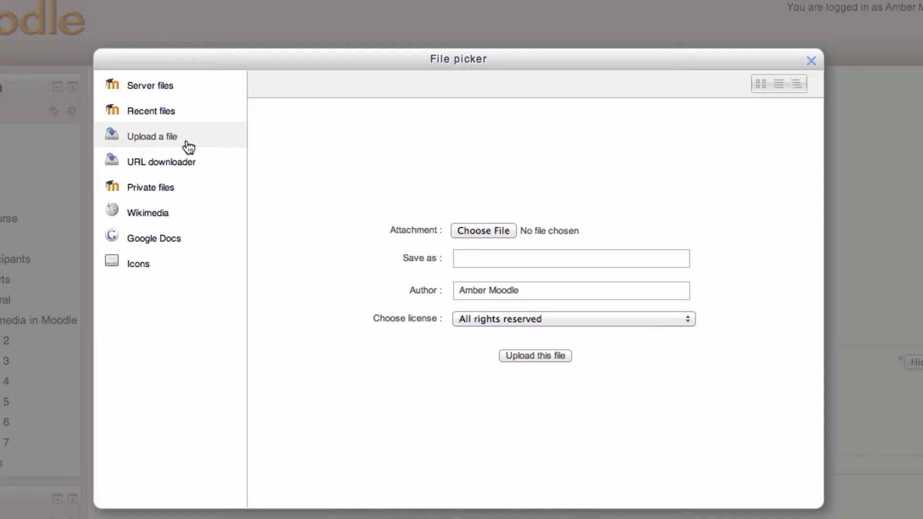
click(150, 217)
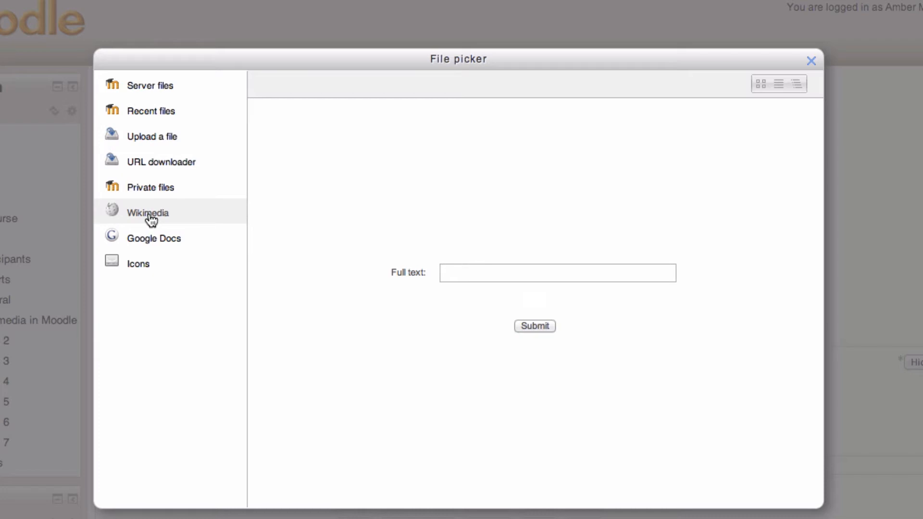
click(480, 278)
text(pasta)
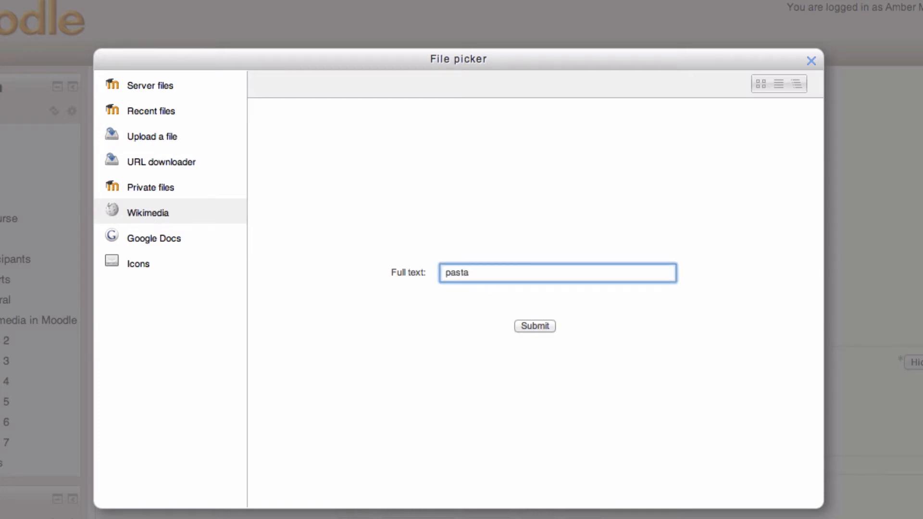
click(528, 329)
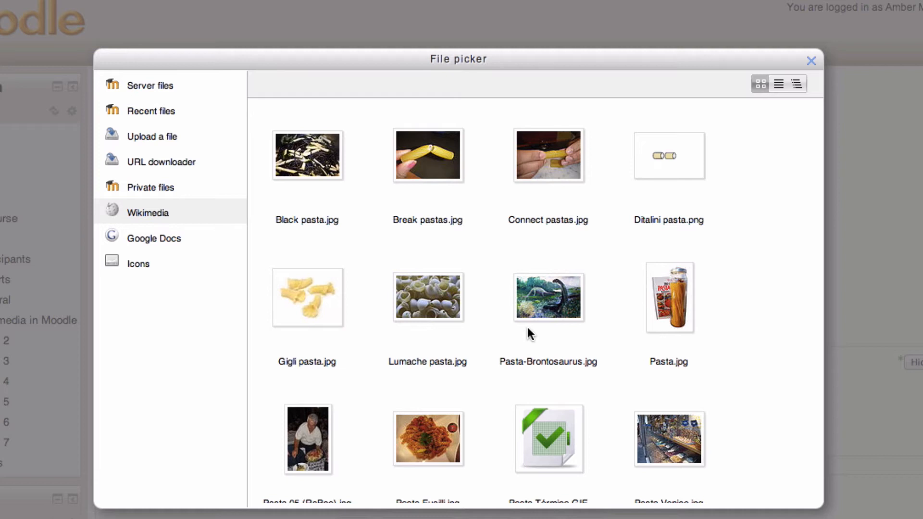
Choose Rotini pasta.jpg from the Wikimedia results as a direct link to the file.
scroll(563, 235, down, 3)
scroll(564, 235, down, 8)
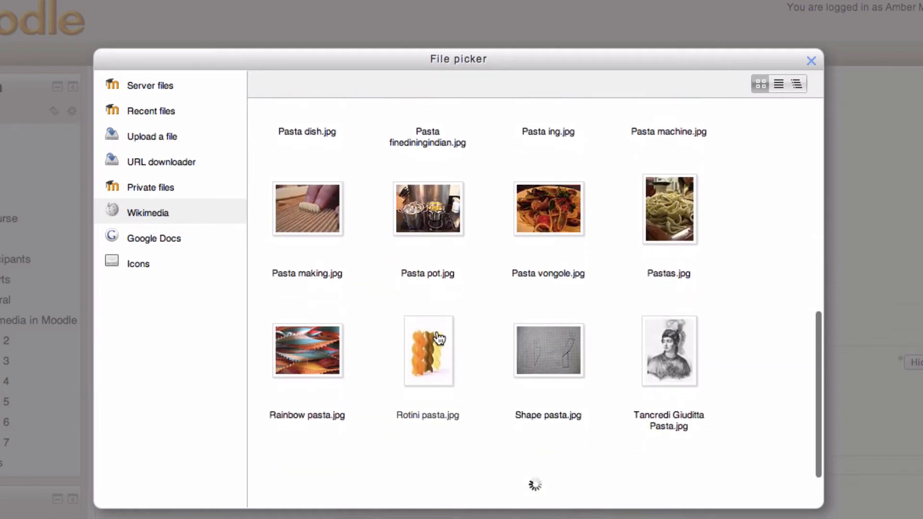
click(431, 357)
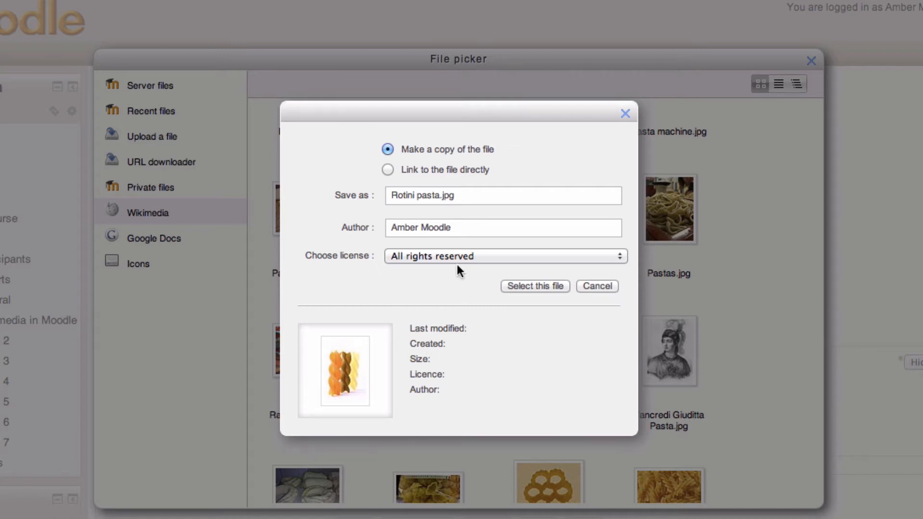
click(387, 170)
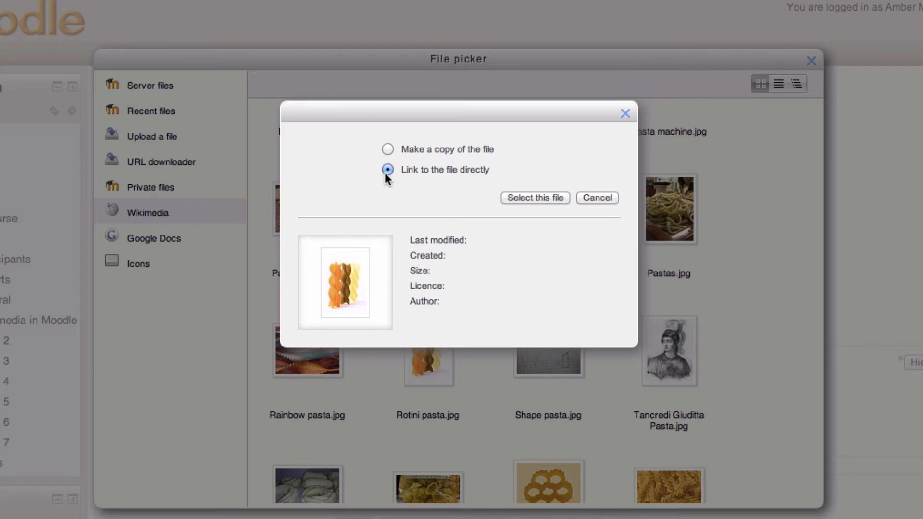
click(530, 198)
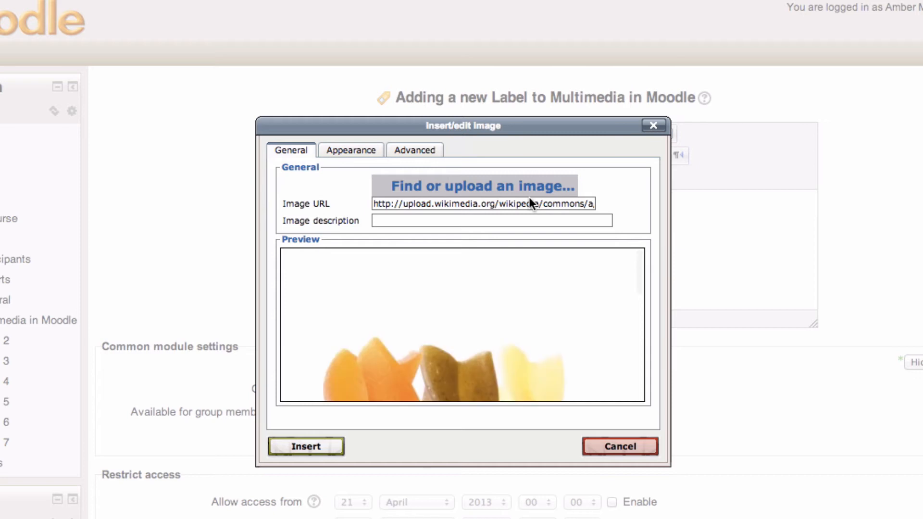
Insert the image with the description "Pastarific image" and dimensions of 200 x 300 px, keeping its proportions constrained.
click(474, 222)
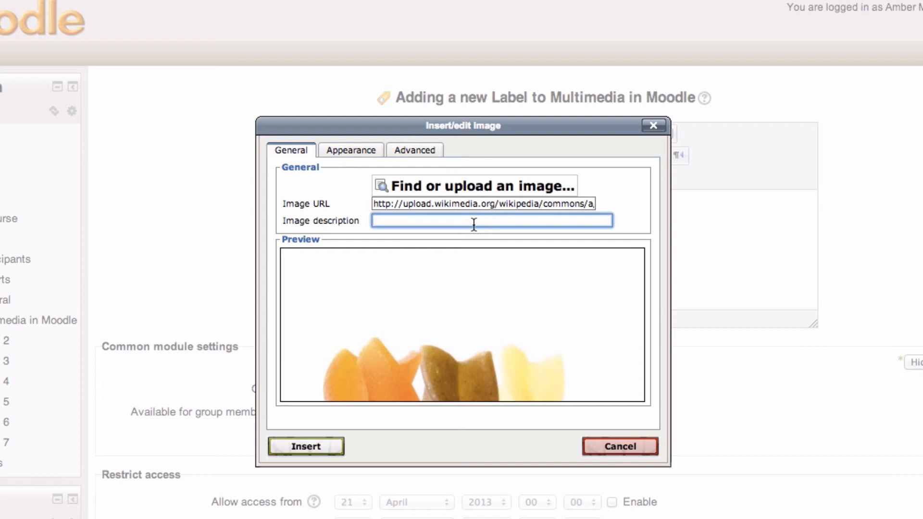
text(Pastarific image)
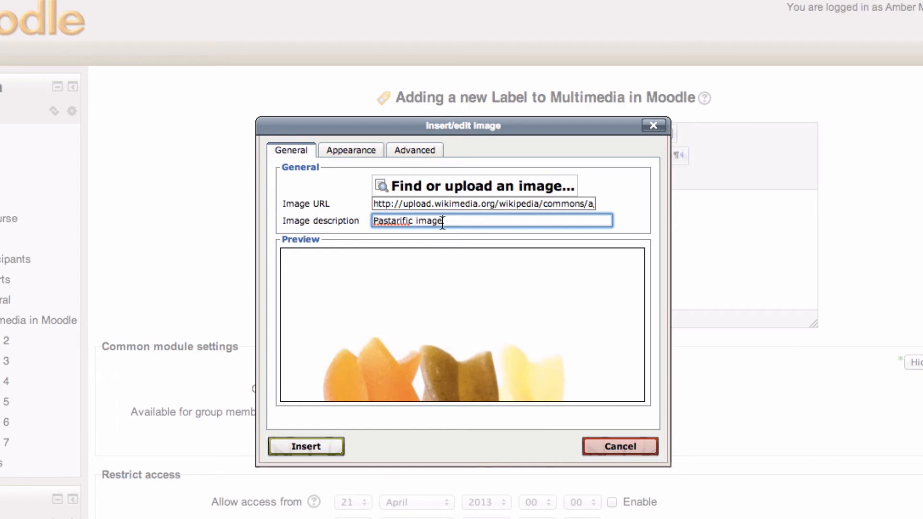
click(357, 160)
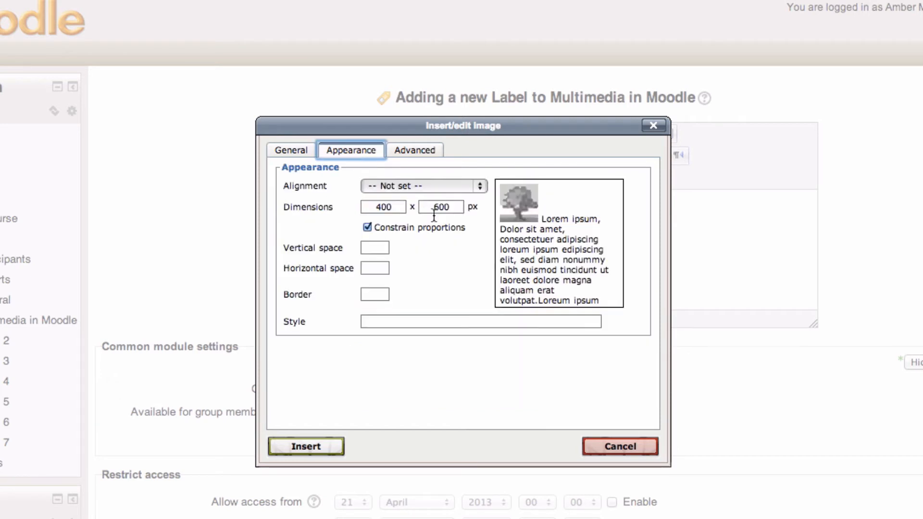
double_click(398, 212)
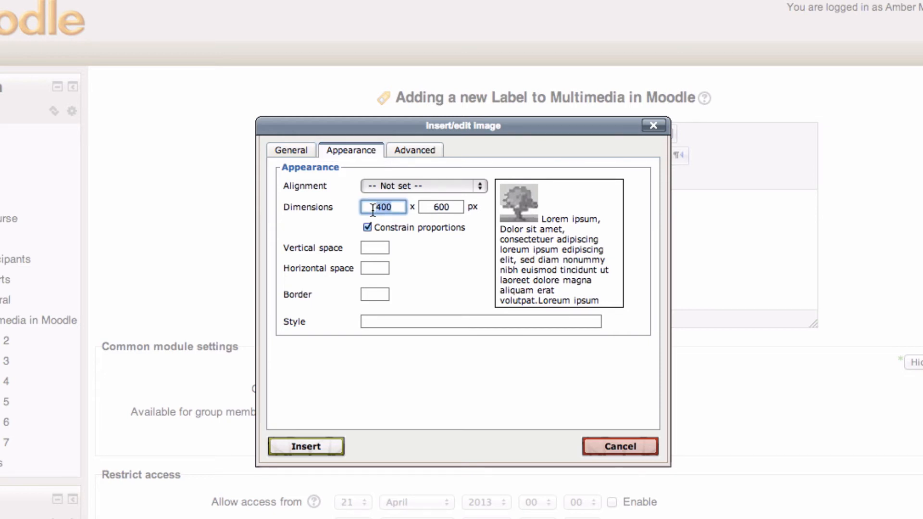
text(200)
key(Tab)
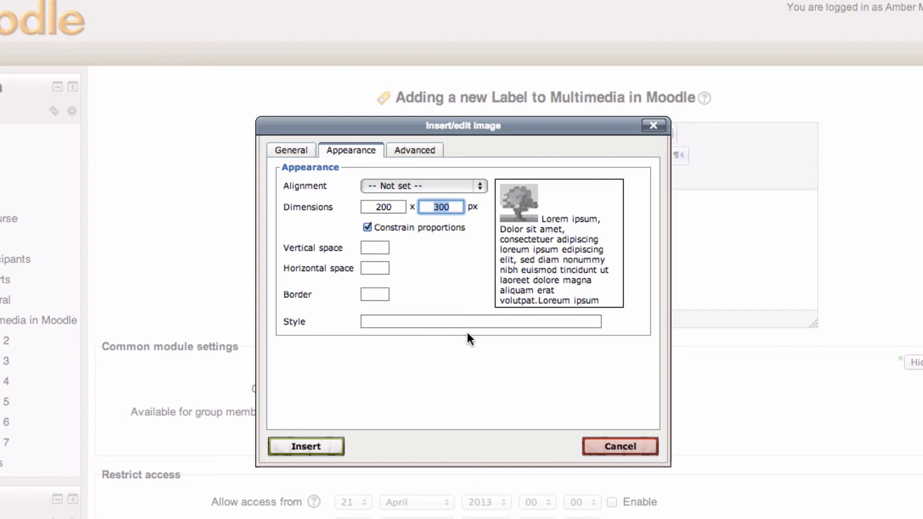
click(306, 447)
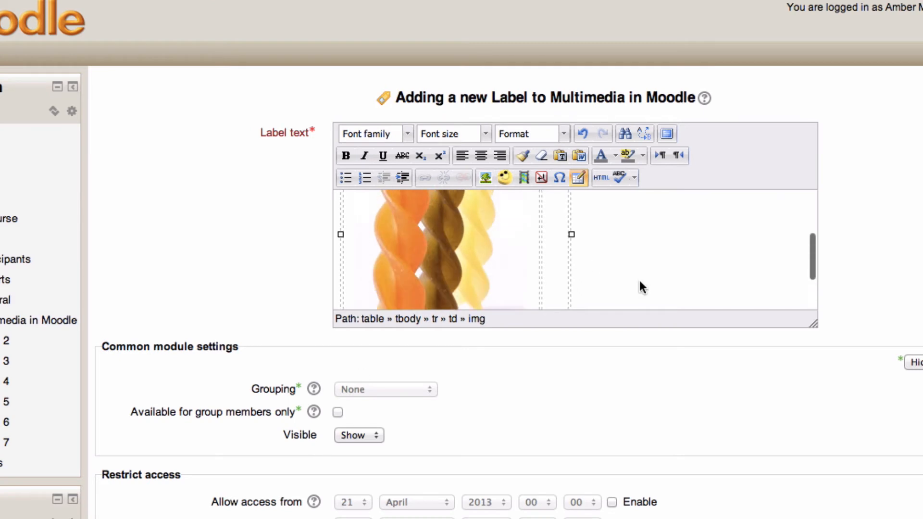
Enlarge the label text editor and enter "Welcome to the course!" in the table's second cell.
click(559, 246)
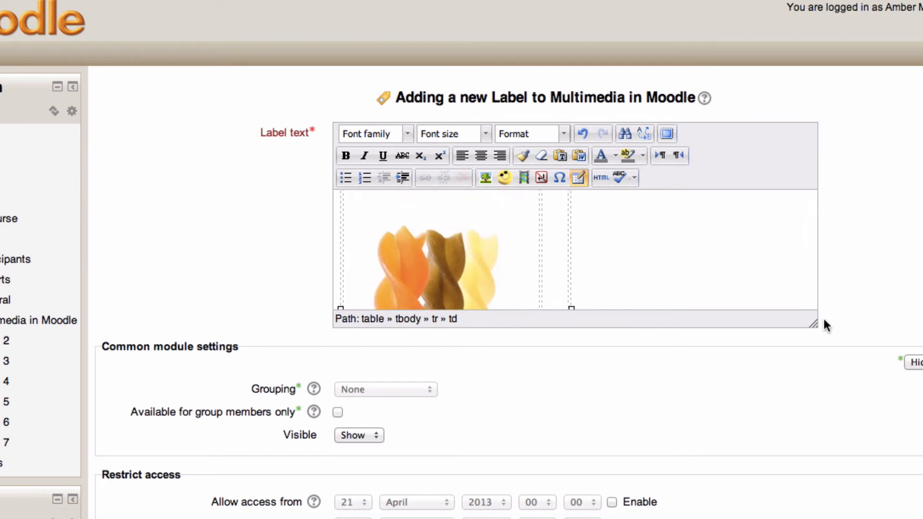
drag(813, 324, 922, 518)
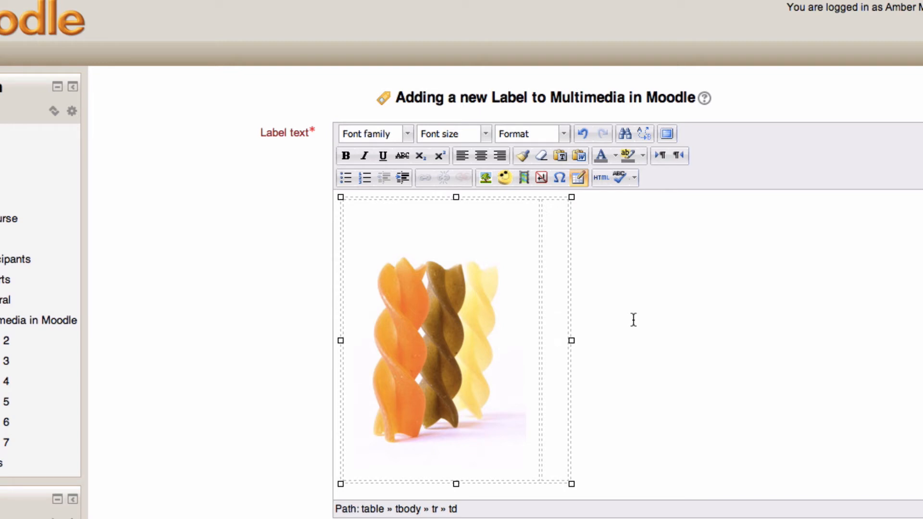
text(Welcom)
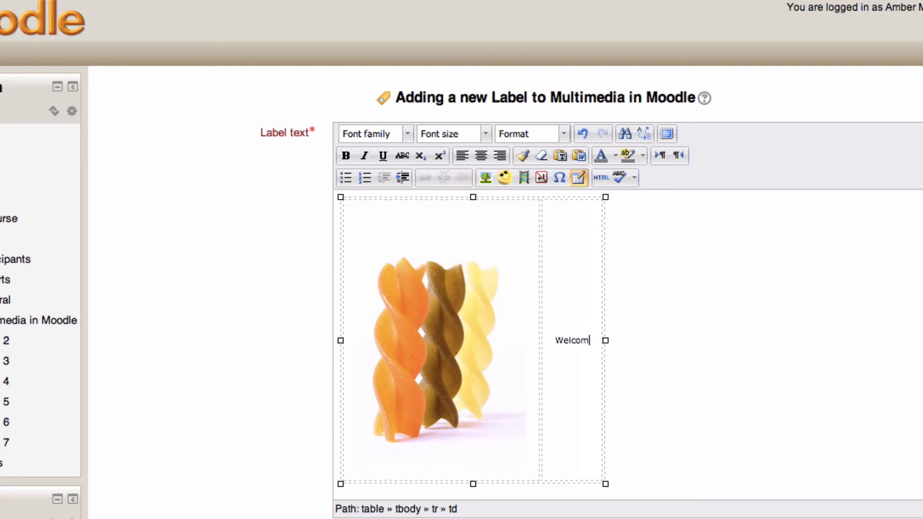
text(e to the course)
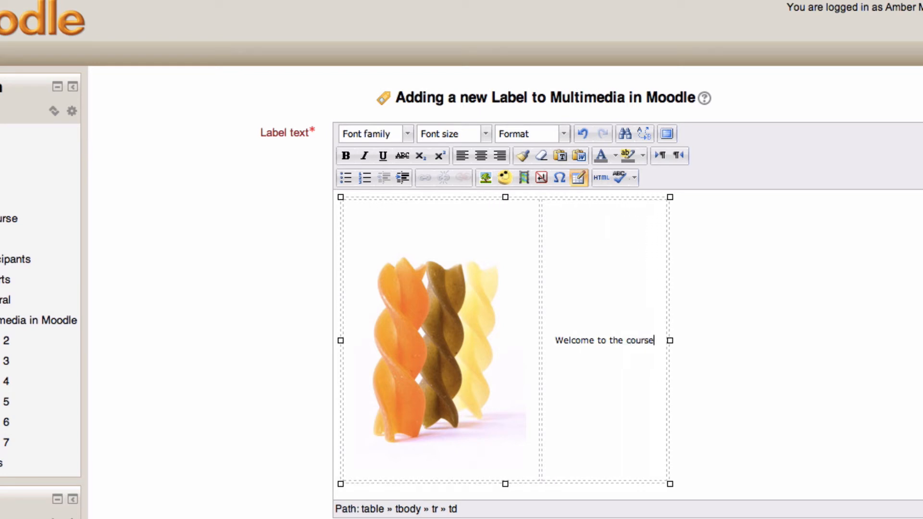
text(!)
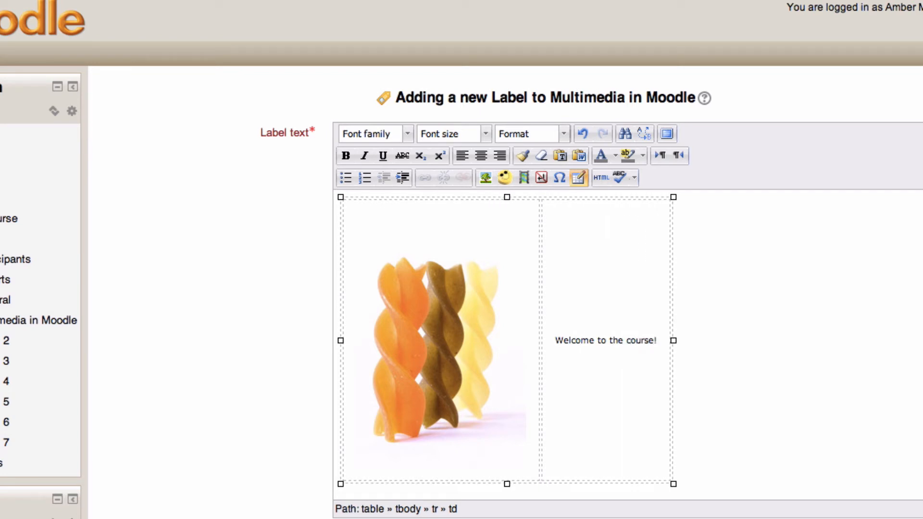
Format the "Welcome to the course!" text as Heading 2.
drag(663, 342, 555, 341)
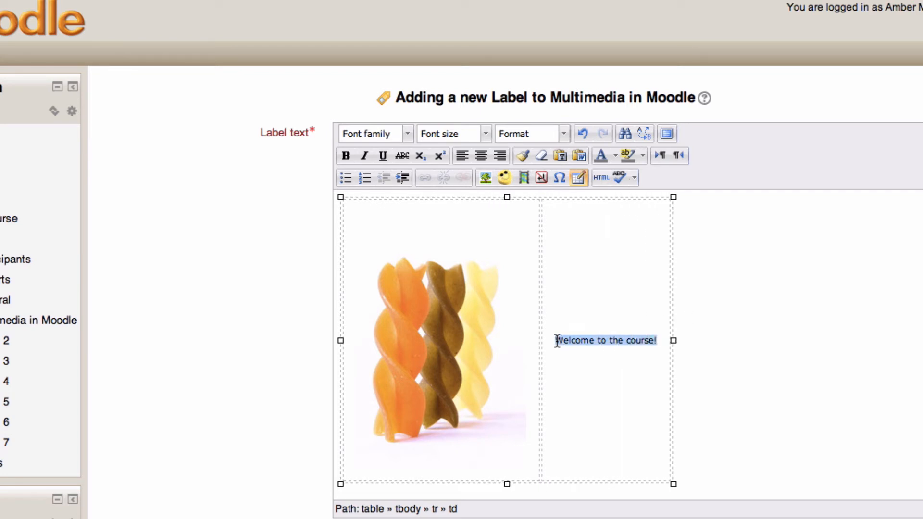
click(552, 136)
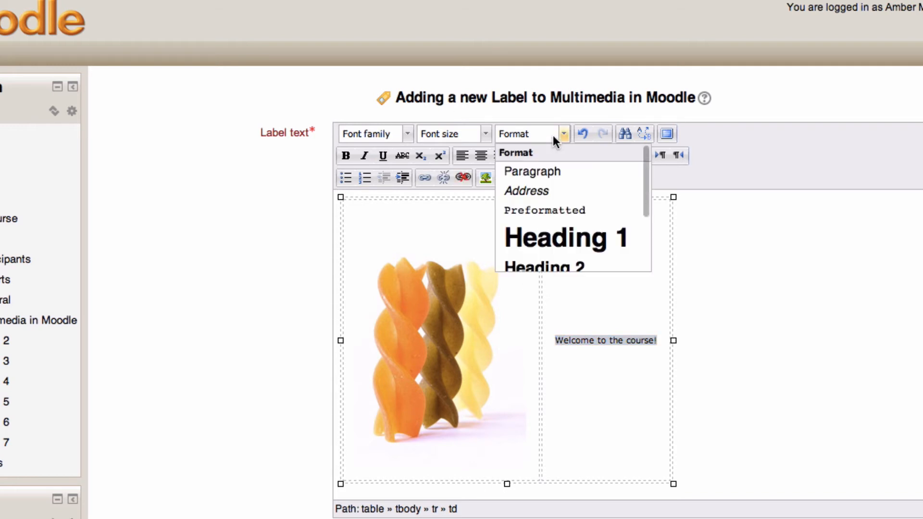
click(543, 267)
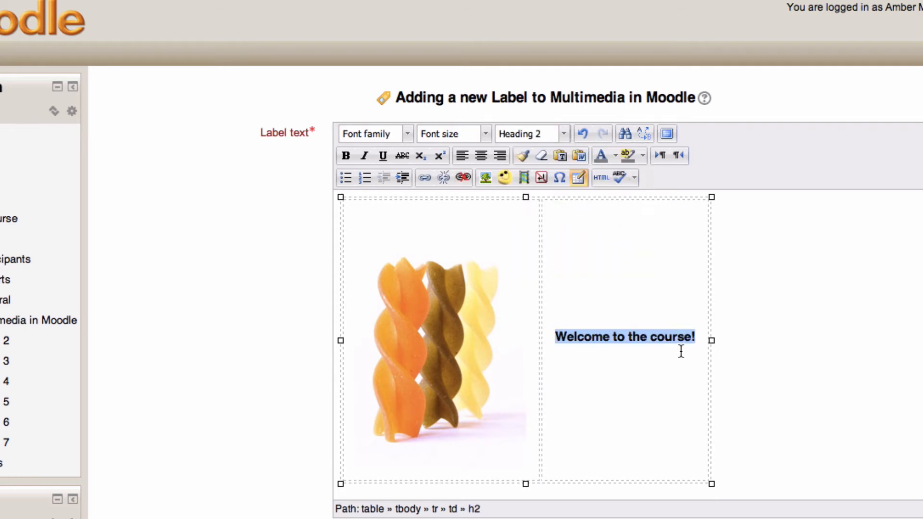
Add the line "We'll get started with a forum..." beneath the welcome heading and save the label, returning to the course.
click(698, 338)
key(Return)
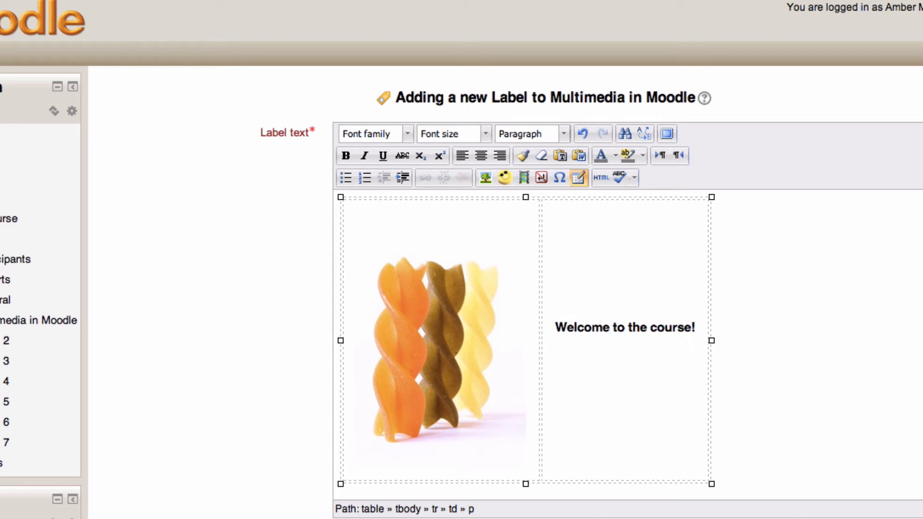
text(We'll get started with a forum...)
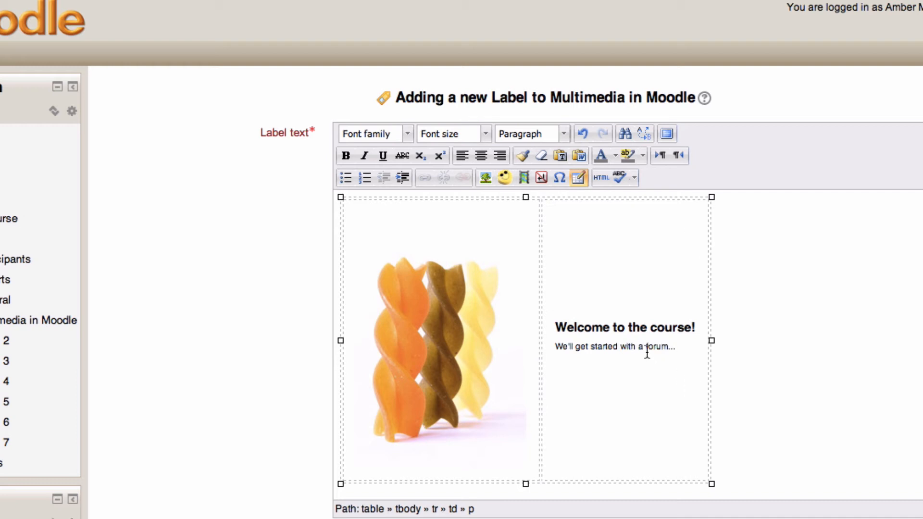
drag(646, 347, 678, 350)
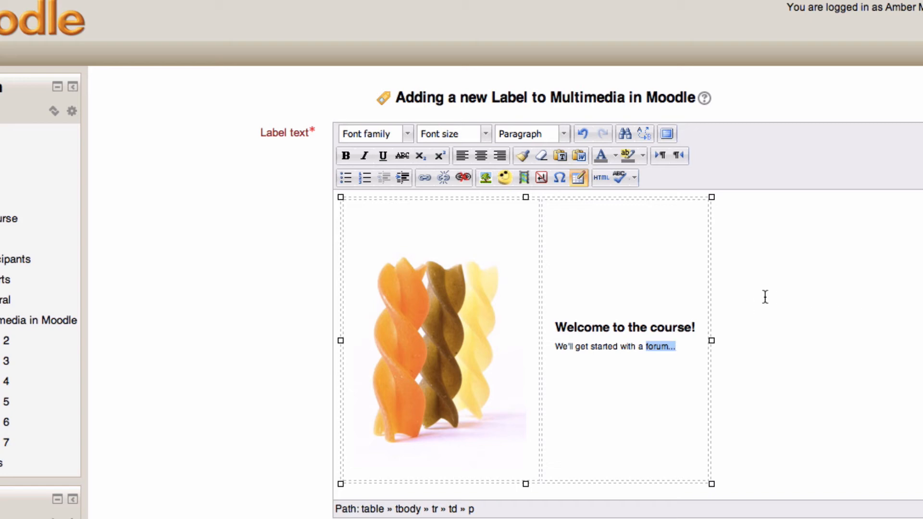
scroll(766, 296, down, 12)
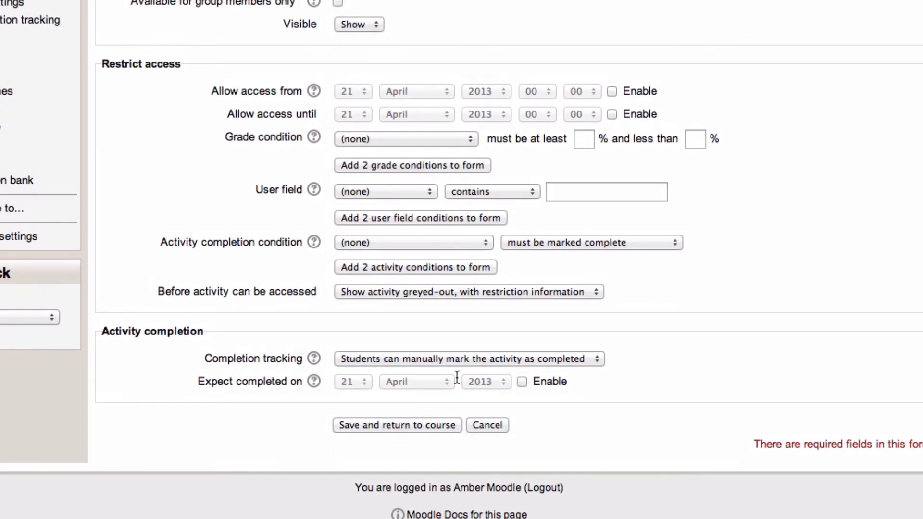
click(423, 426)
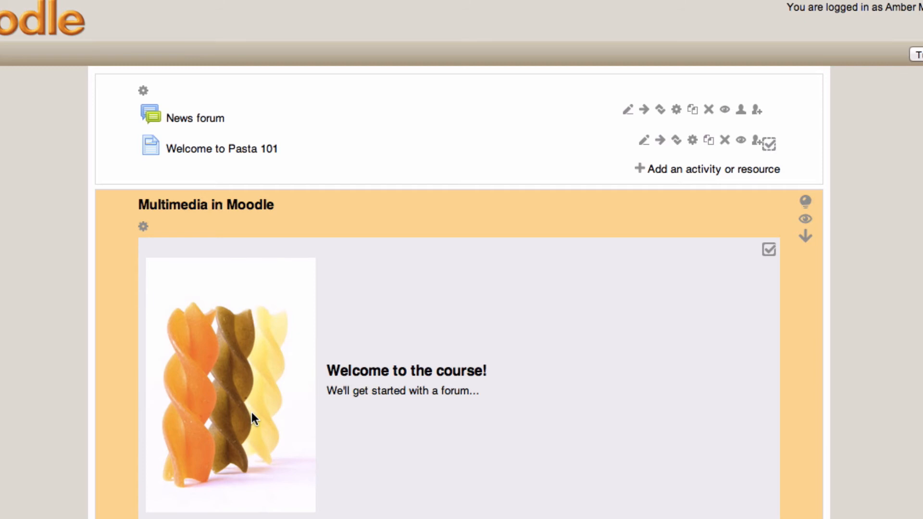
Reopen the saved label for editing and shrink the pasta image proportionally to about 143 x 215 px.
scroll(252, 411, down, 5)
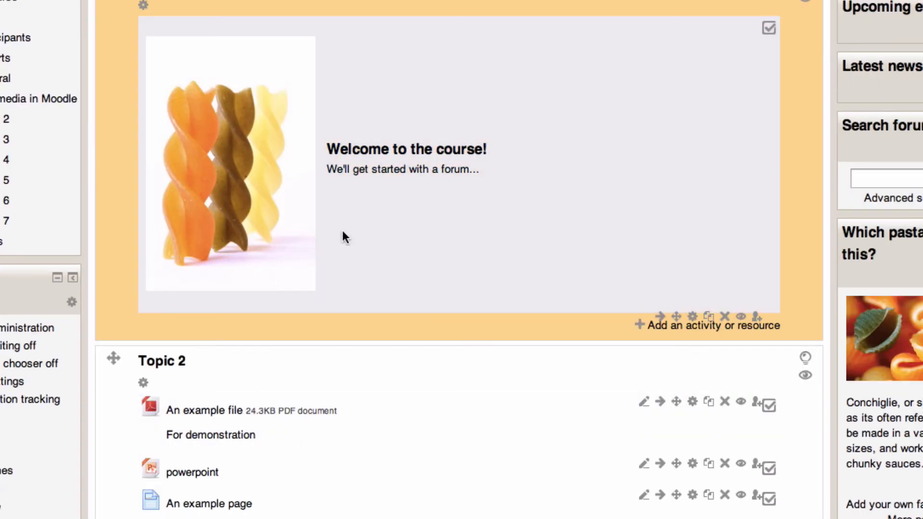
scroll(343, 232, up, 4)
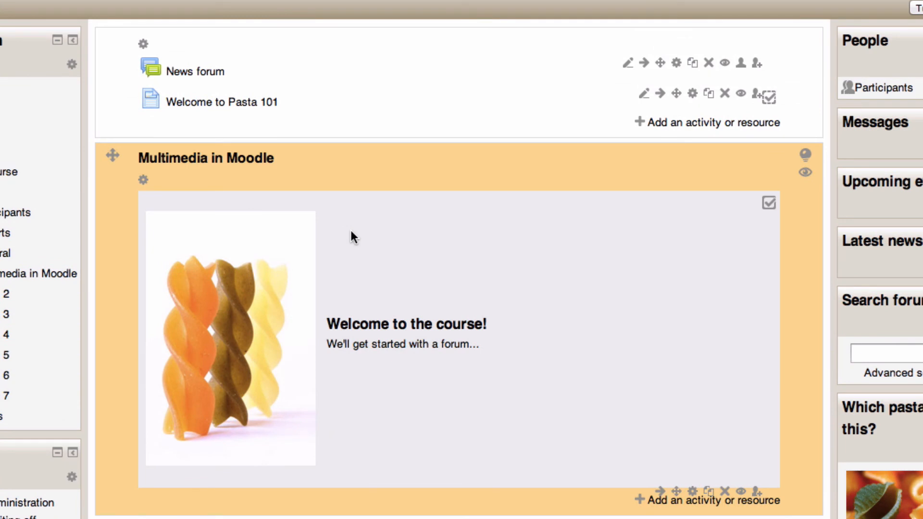
click(694, 492)
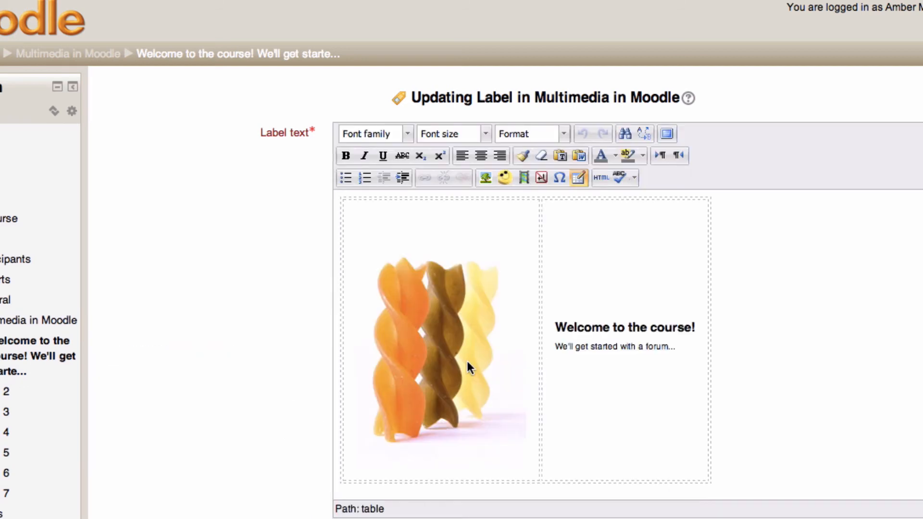
click(467, 367)
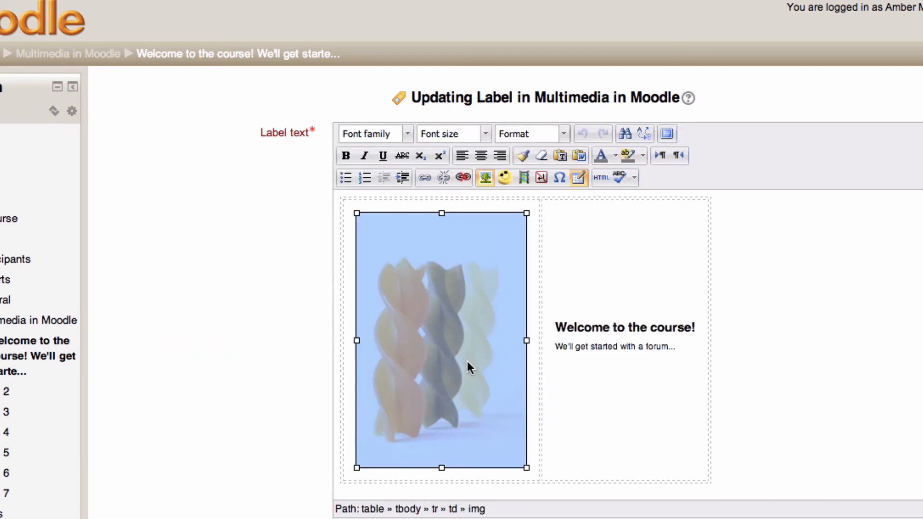
drag(527, 469, 463, 395)
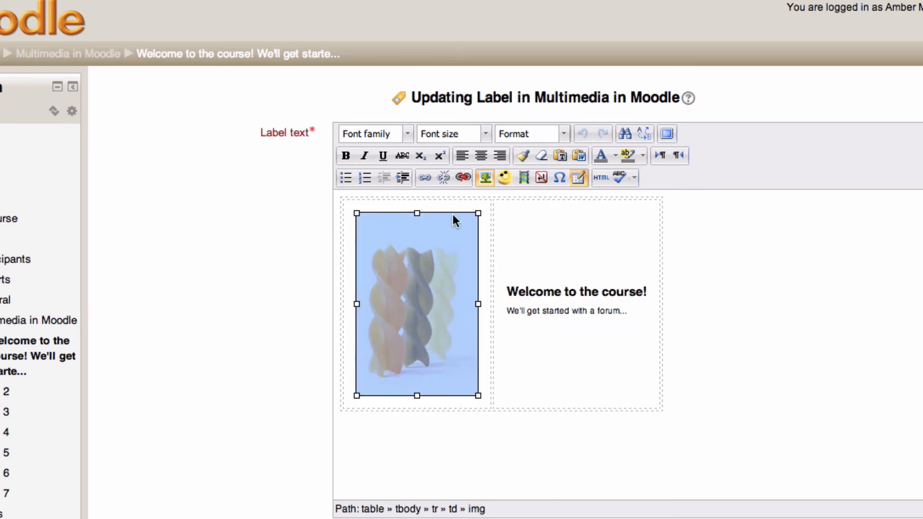
Check the resized pasta image's dimensions in its appearance settings without changing anything.
click(486, 182)
click(350, 151)
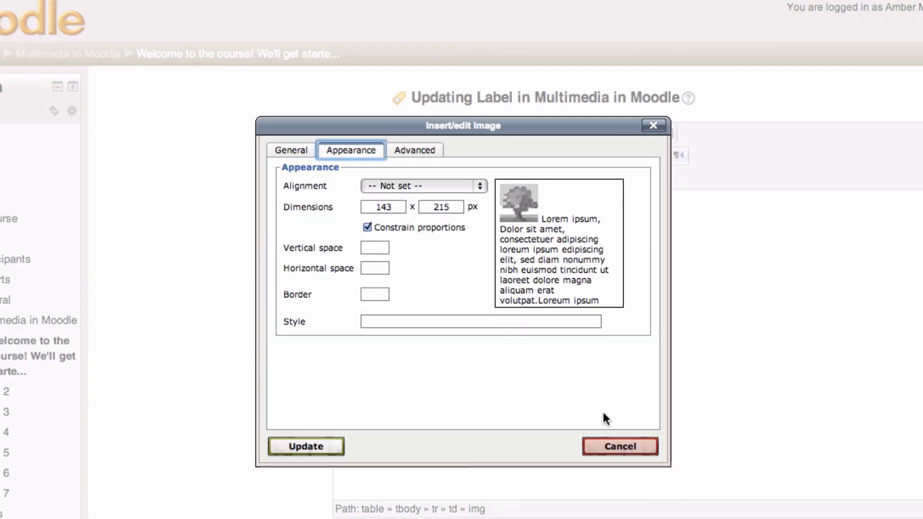
click(605, 447)
Save the updated label and return to the course.
scroll(686, 442, down, 10)
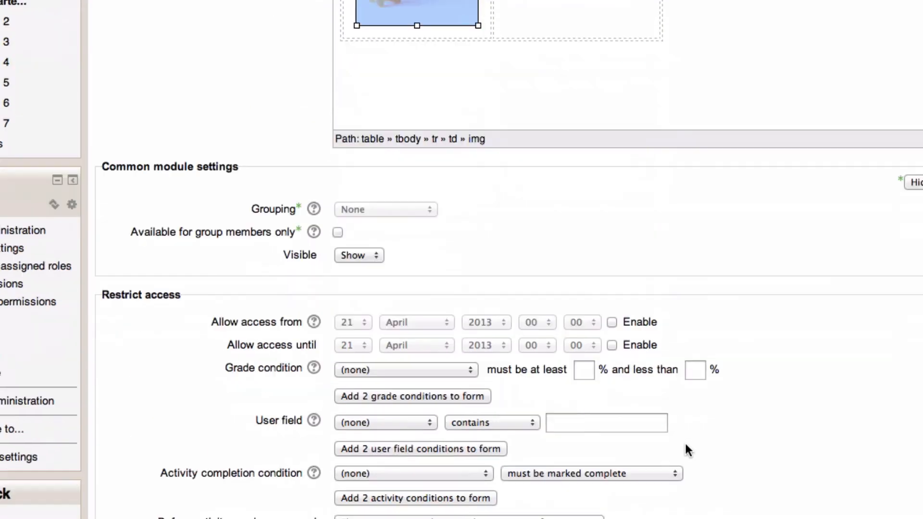
scroll(685, 441, down, 6)
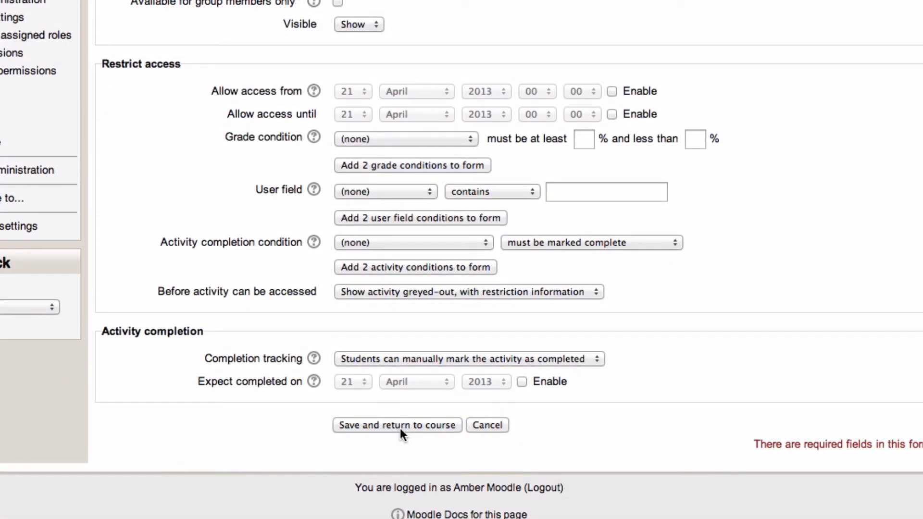
click(402, 433)
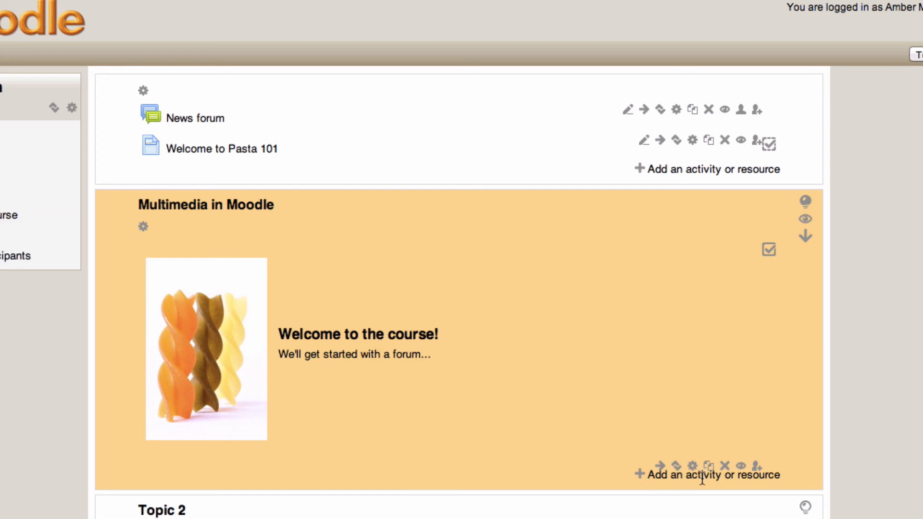
Add a new Page resource to the Multimedia in Moodle section.
scroll(702, 479, down, 5)
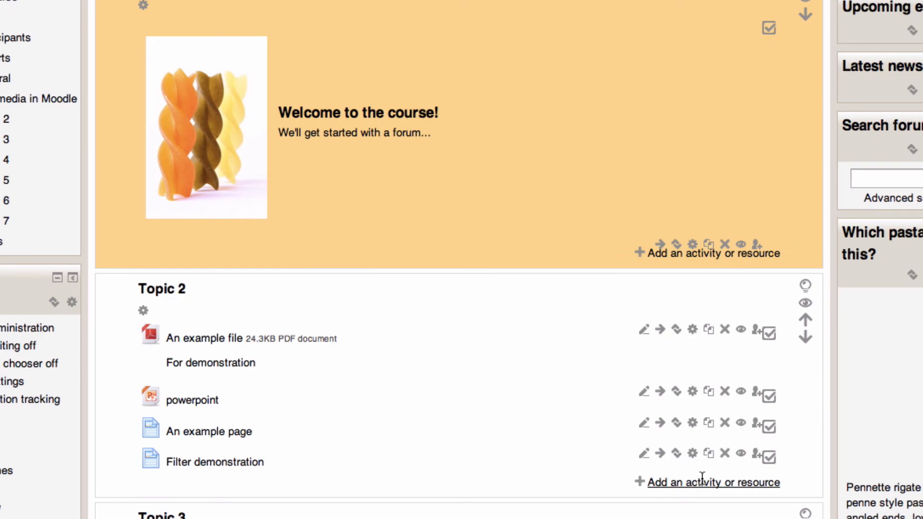
click(683, 263)
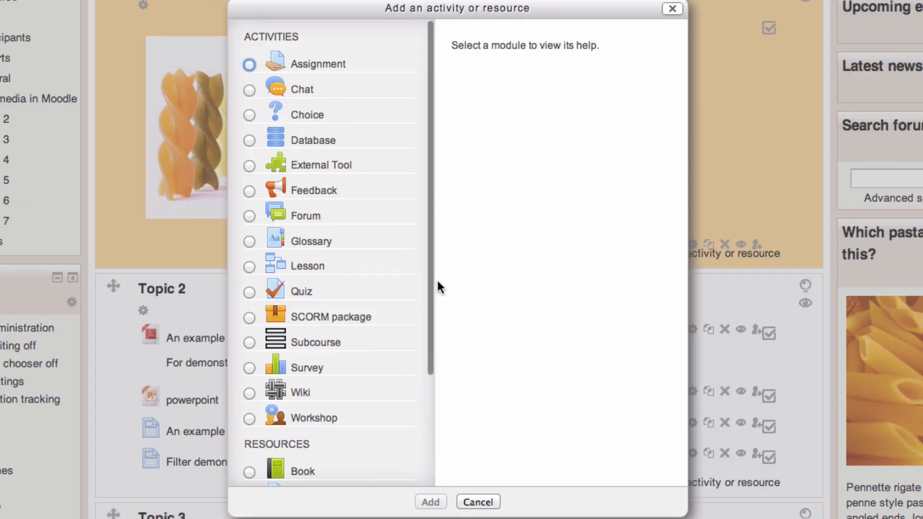
scroll(348, 353, down, 3)
click(250, 453)
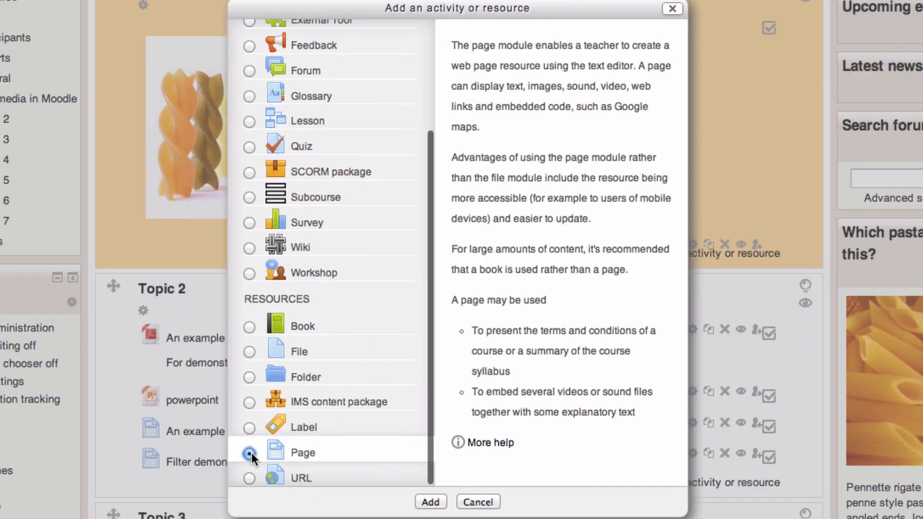
click(433, 504)
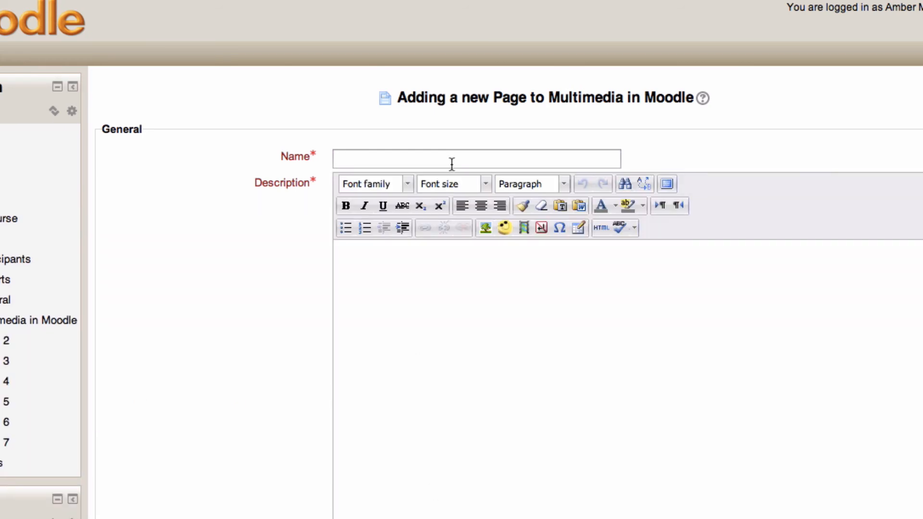
Name the page "Audio and video" and enter "Test and demonstration only" as its description.
click(392, 161)
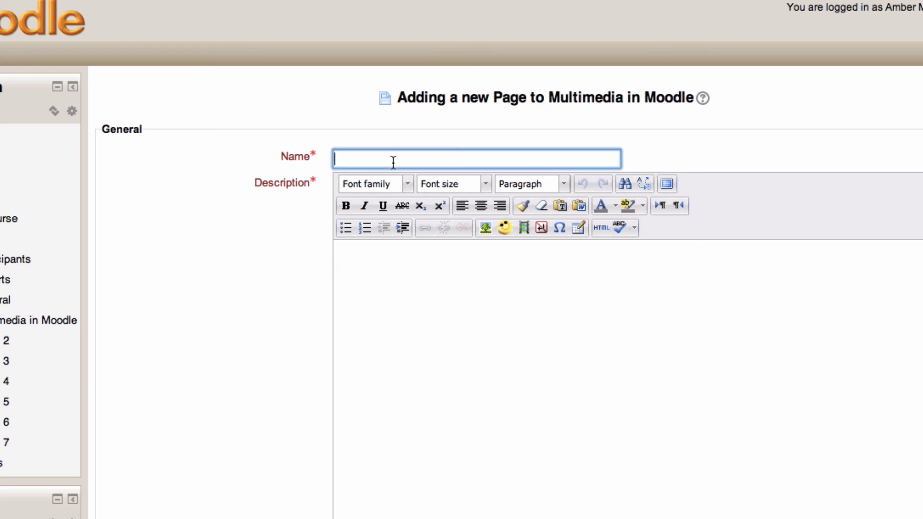
text(Audio and video)
click(440, 344)
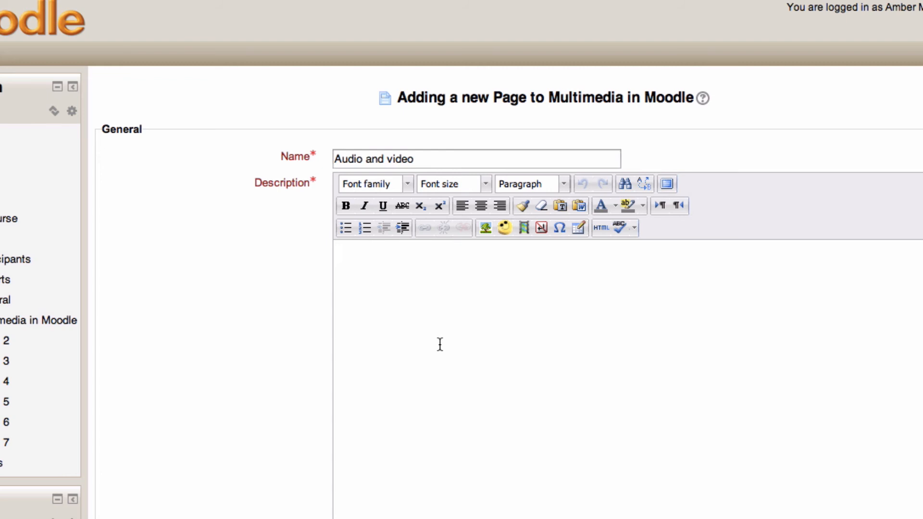
text(Test and demonstr)
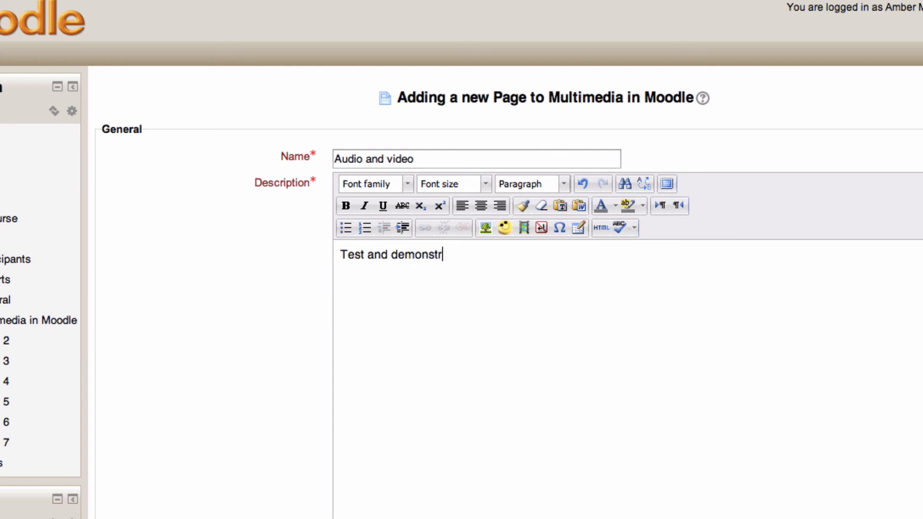
text(ation only)
Start inserting Moodle media in the page content and search the Youtube videos repository for "Moodle".
scroll(328, 473, down, 6)
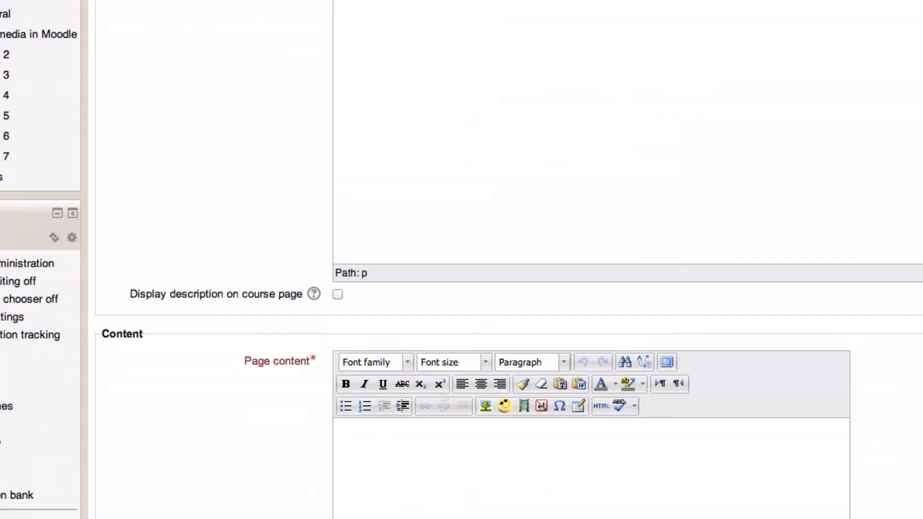
click(395, 400)
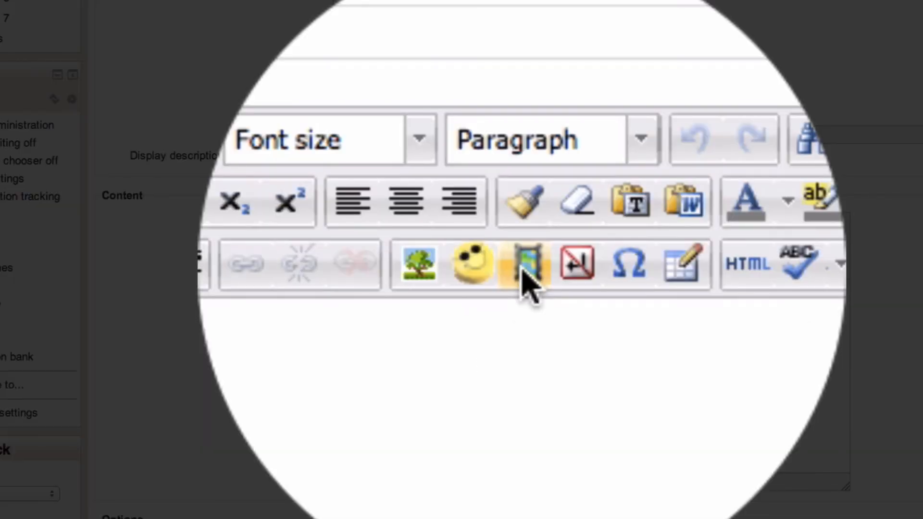
click(528, 281)
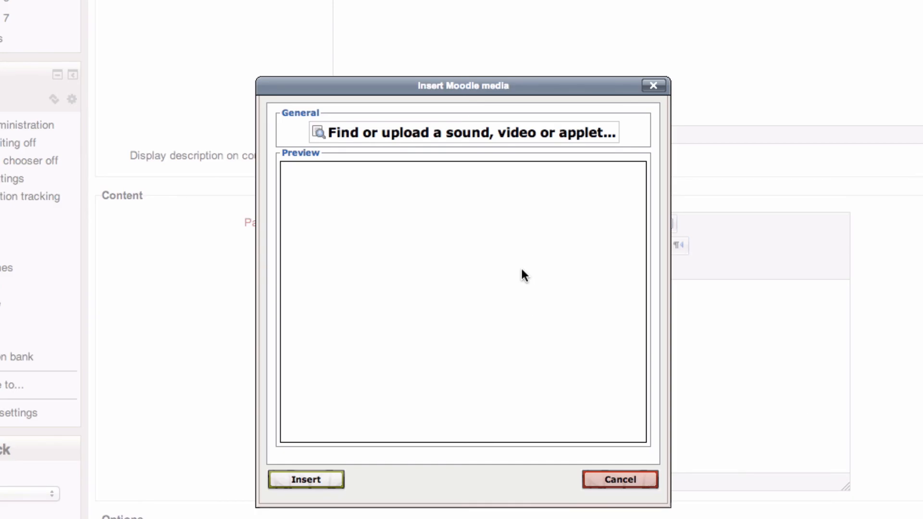
click(447, 143)
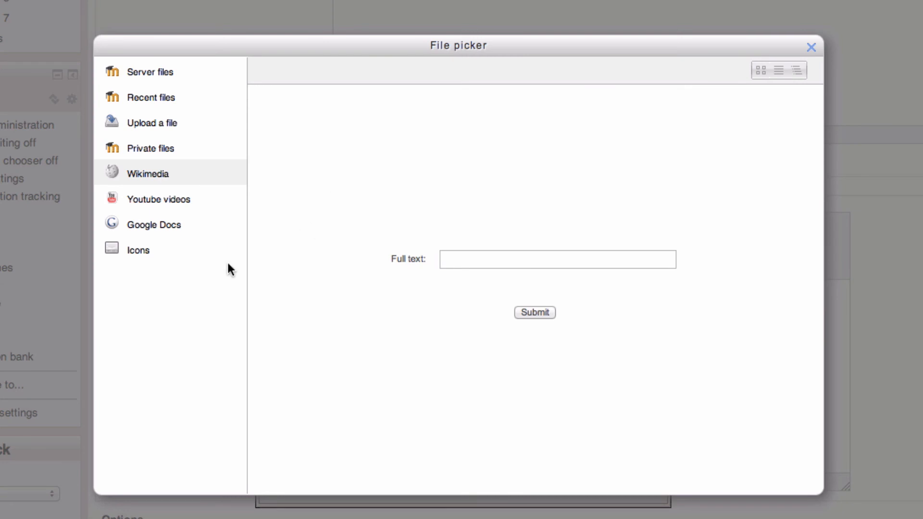
click(172, 206)
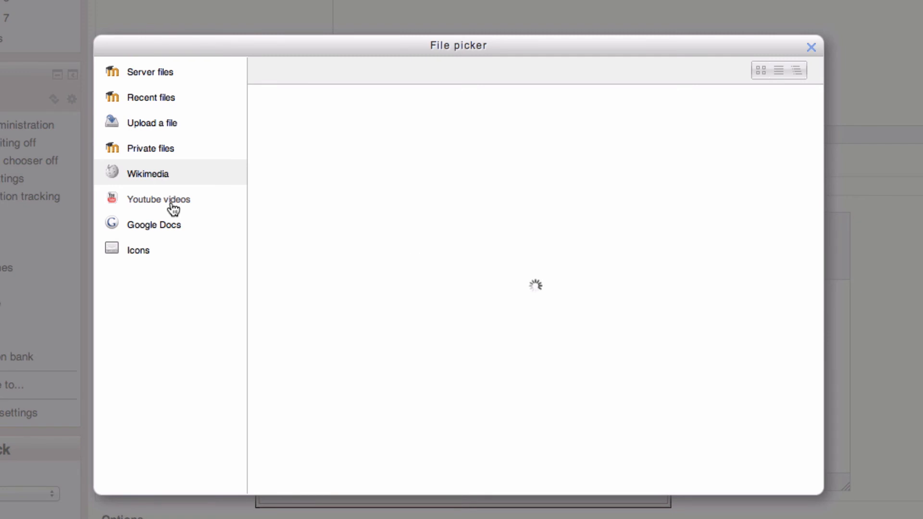
click(530, 248)
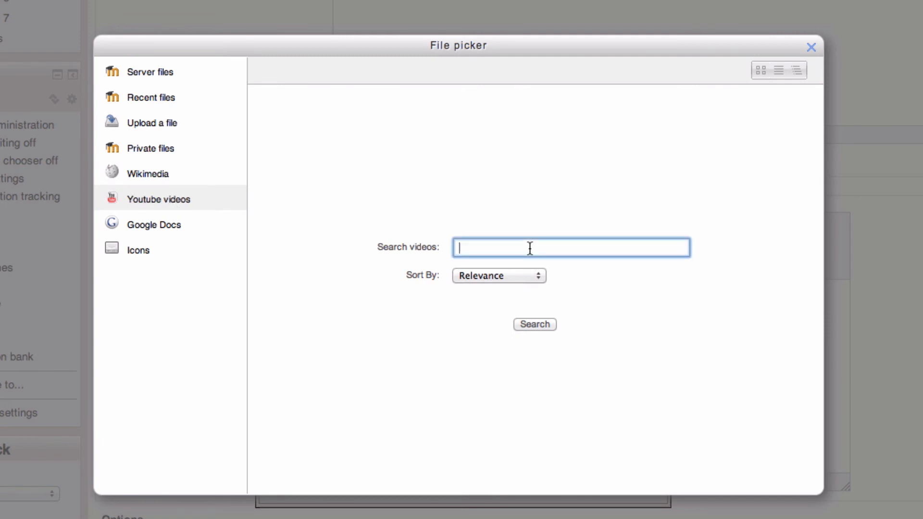
text(Moodle)
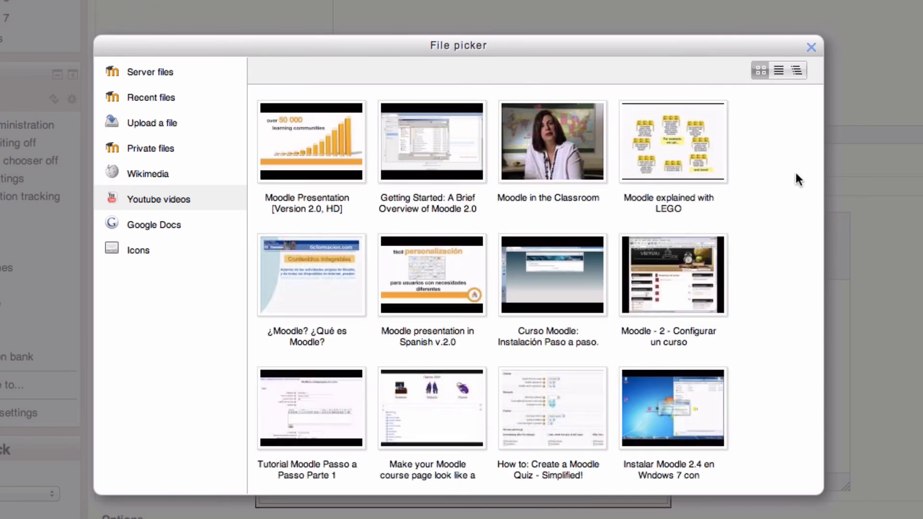
Select the "What is Moodle?" video with the Martin's Object Oriented Dynamic Learning Environment thumbnail and insert it into the page content.
scroll(795, 172, down, 6)
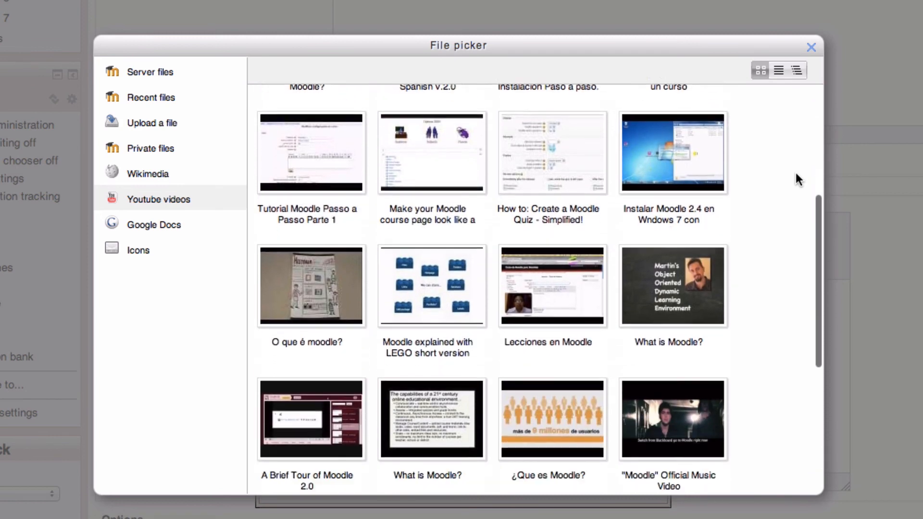
scroll(795, 172, down, 3)
click(664, 200)
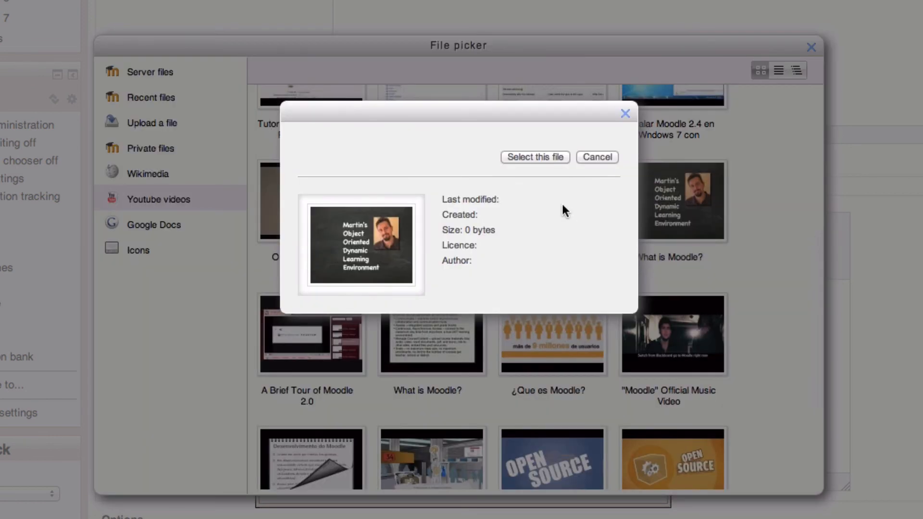
click(535, 157)
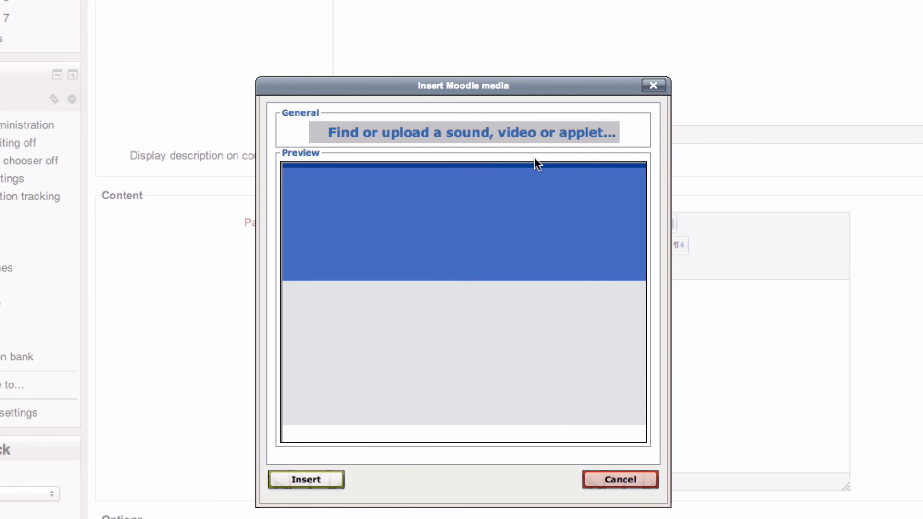
click(316, 481)
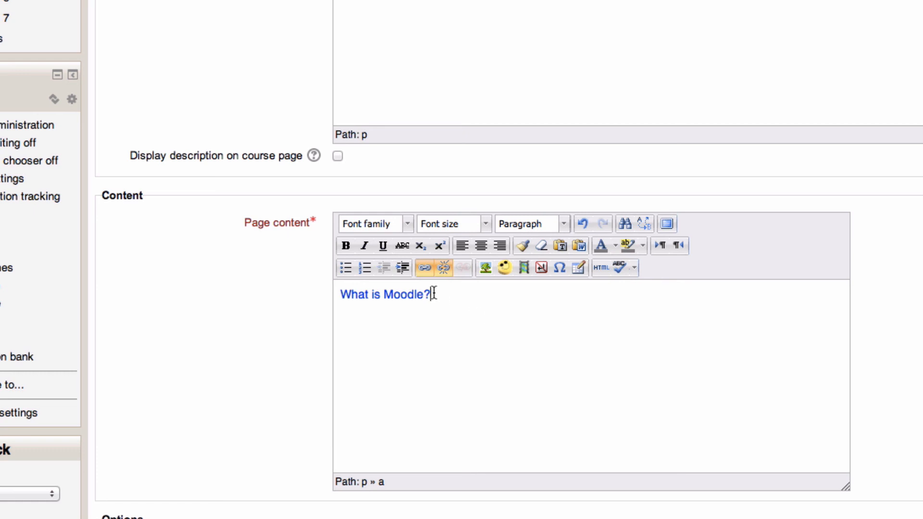
Center the "What is Moodle?" video link and start a new line below it.
drag(433, 293, 329, 290)
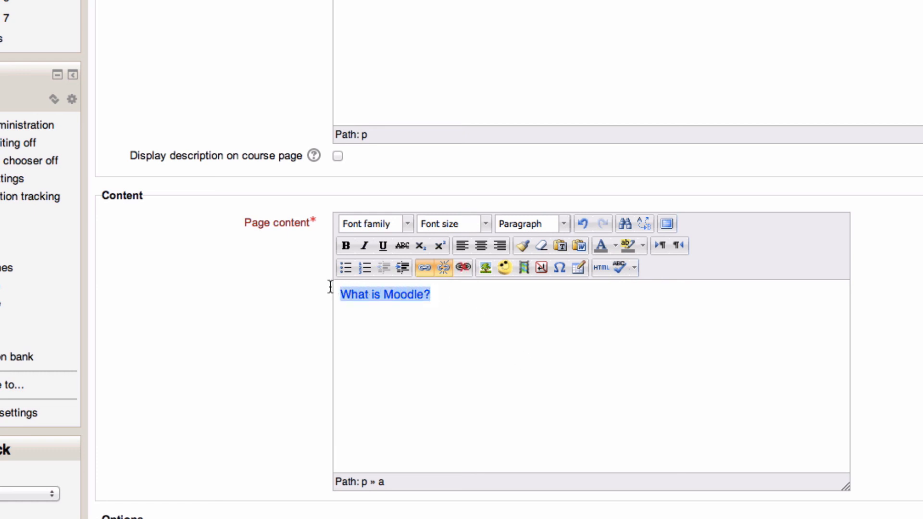
click(481, 246)
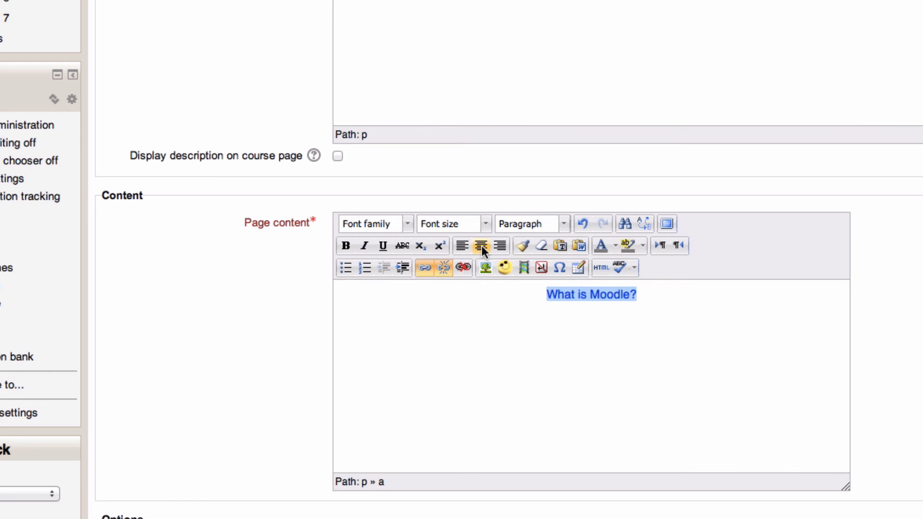
click(663, 294)
key(Return)
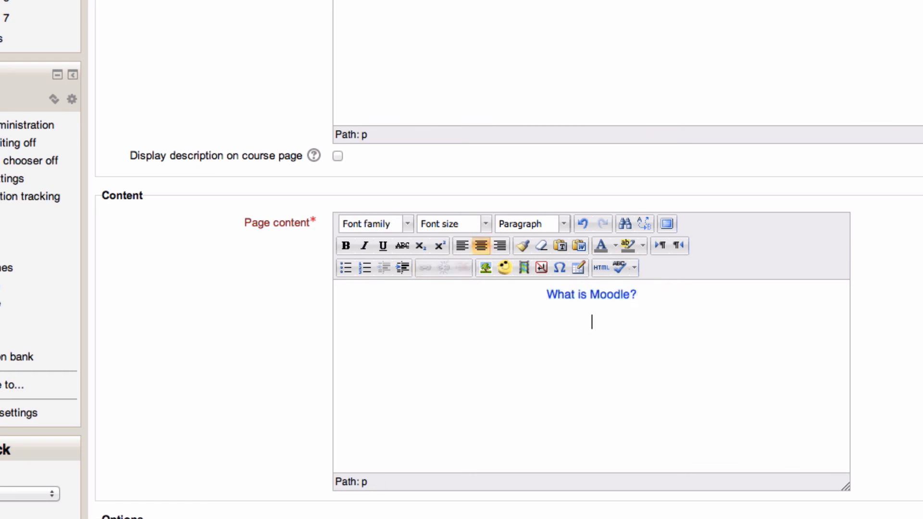
click(523, 267)
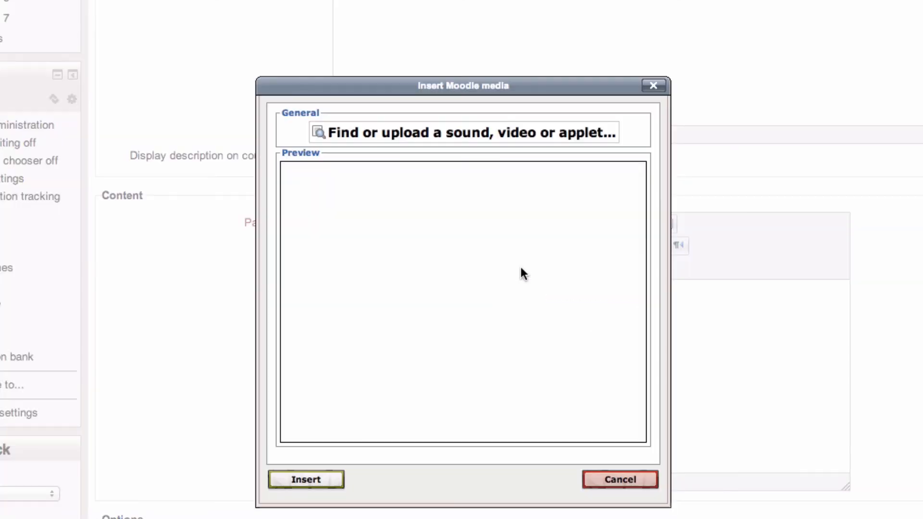
click(432, 138)
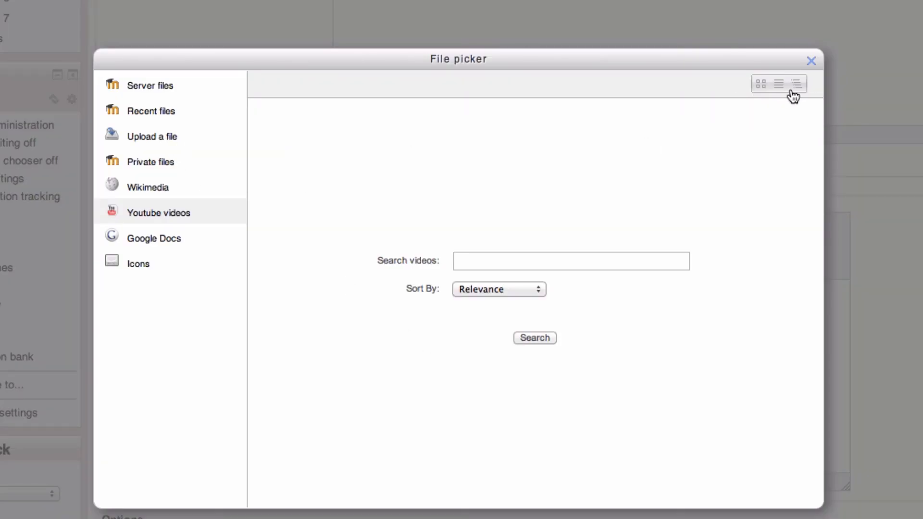
click(811, 62)
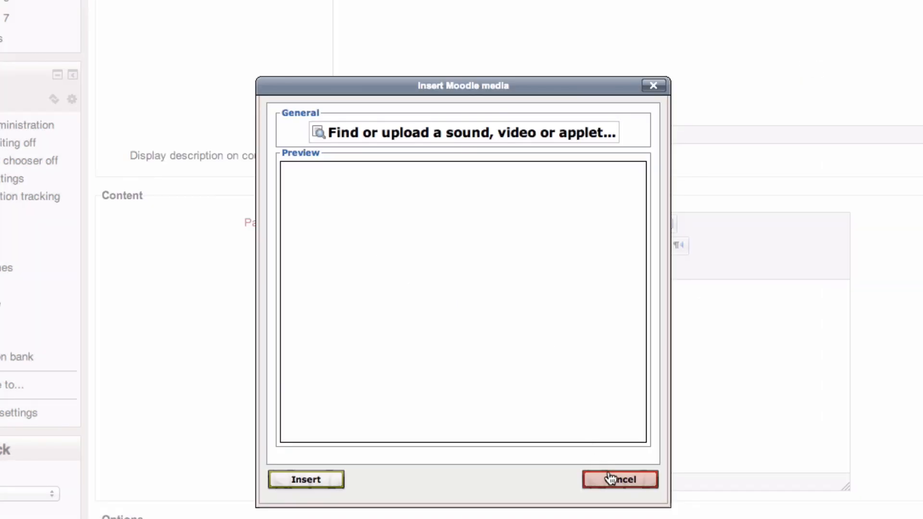
click(610, 479)
Save the "Audio and video" page with its current settings and display it.
scroll(736, 363, down, 5)
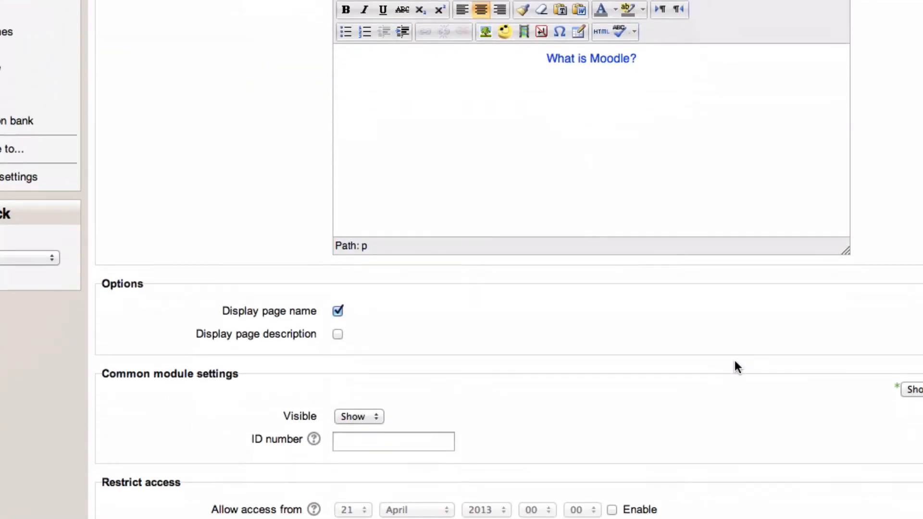
scroll(736, 363, down, 10)
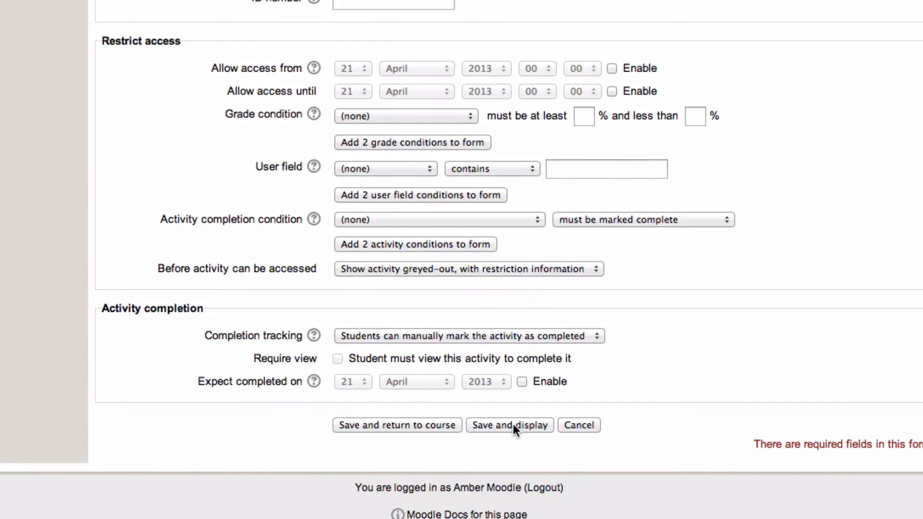
click(513, 425)
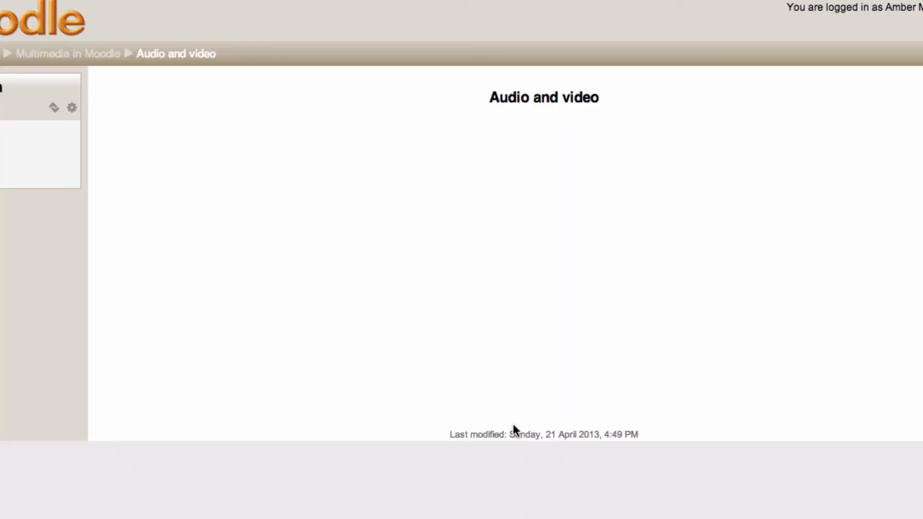